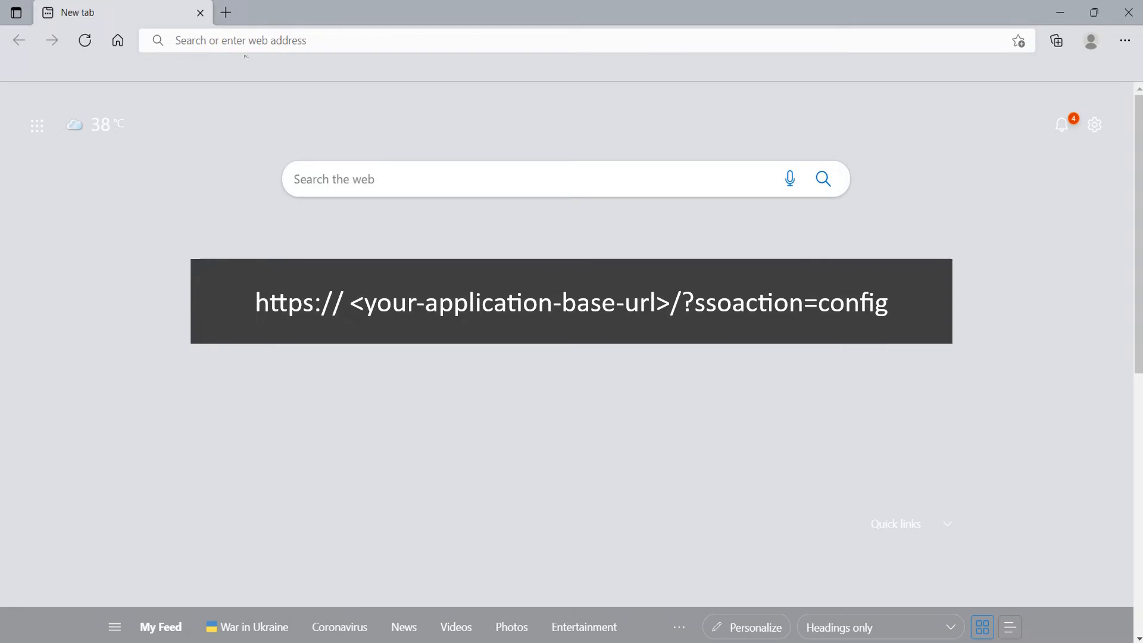
# - Load the module configuration page at localhost/asp.net-web-app/?ssoaction=config
pyautogui.click(248, 40)
pyautogui.write('https://localhost/asp.net-web-app/?ssoaction=config')
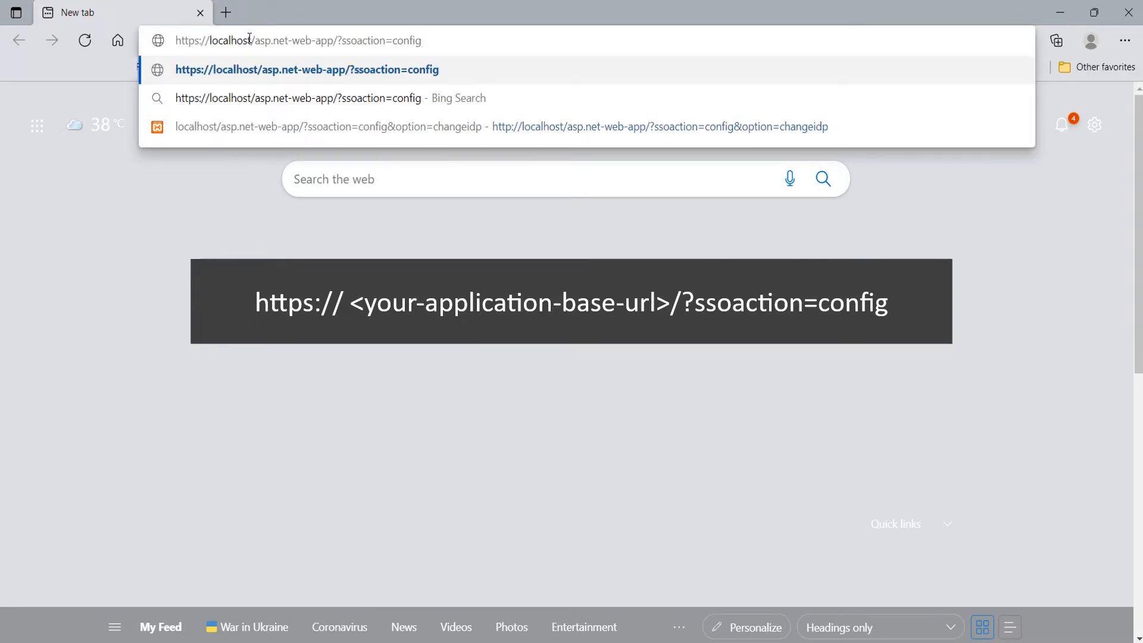
pyautogui.press('Return')
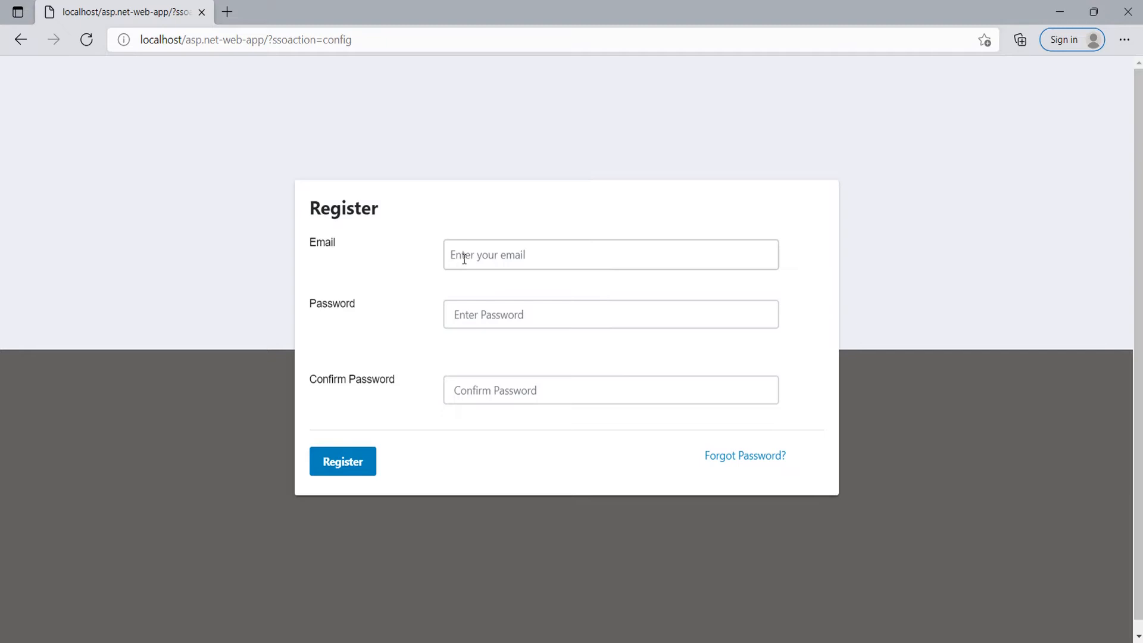
# - Register a miniOrange account with email, password and confirmed password
pyautogui.click(463, 258)
pyautogui.click(462, 309)
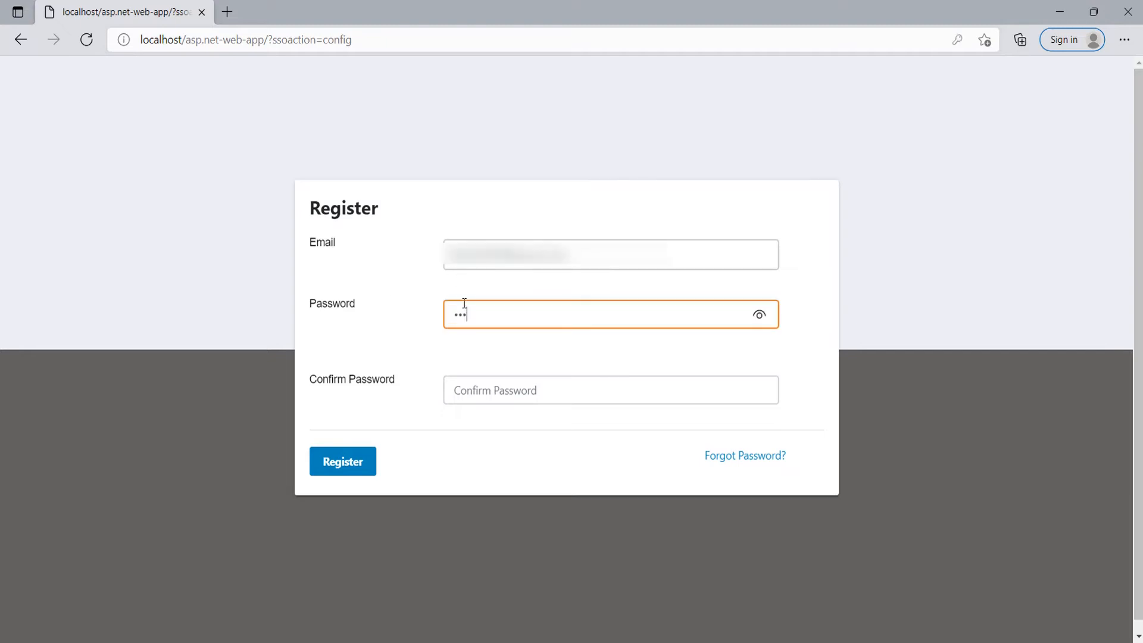
pyautogui.click(471, 390)
pyautogui.click(363, 465)
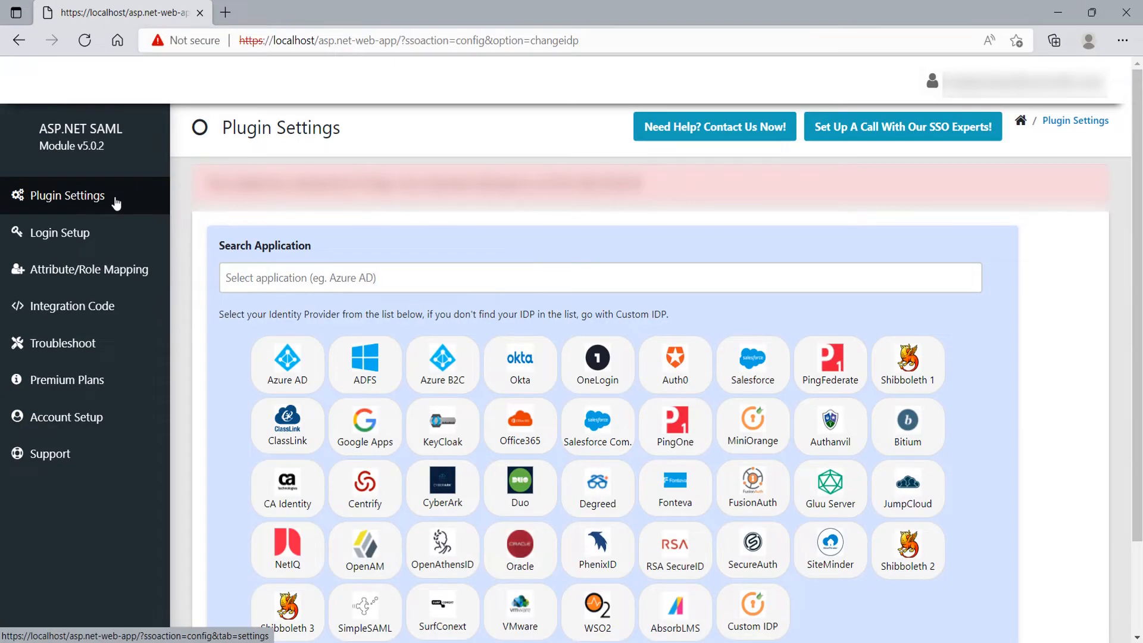
pyautogui.scroll(-1, 280, 300)
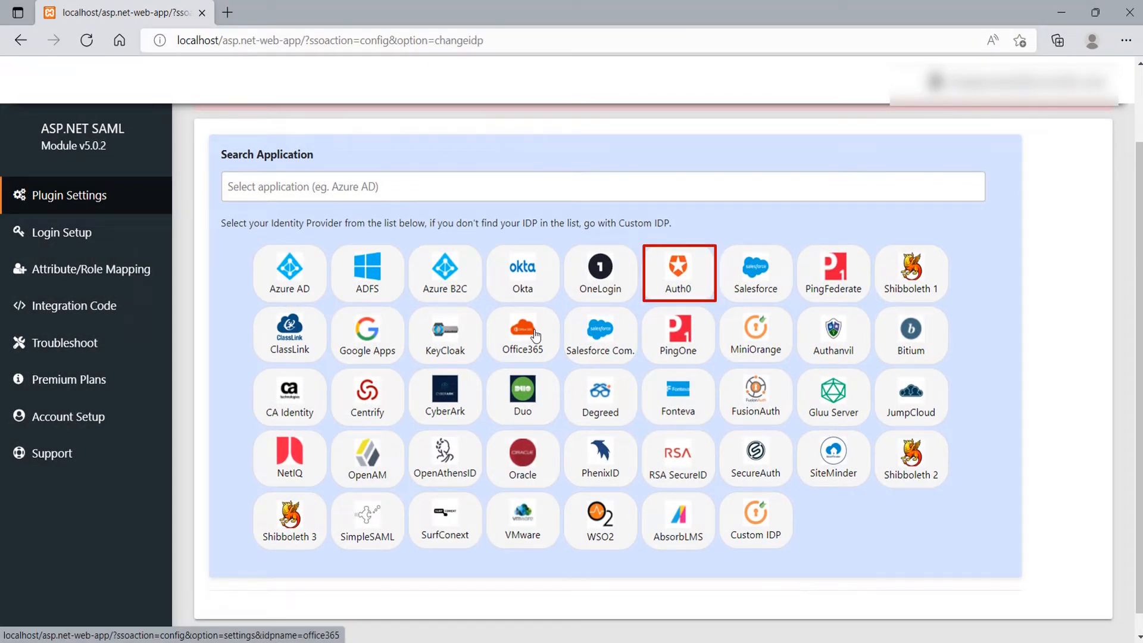
# - Choose the Auth0 tile from the identity provider grid
pyautogui.click(687, 293)
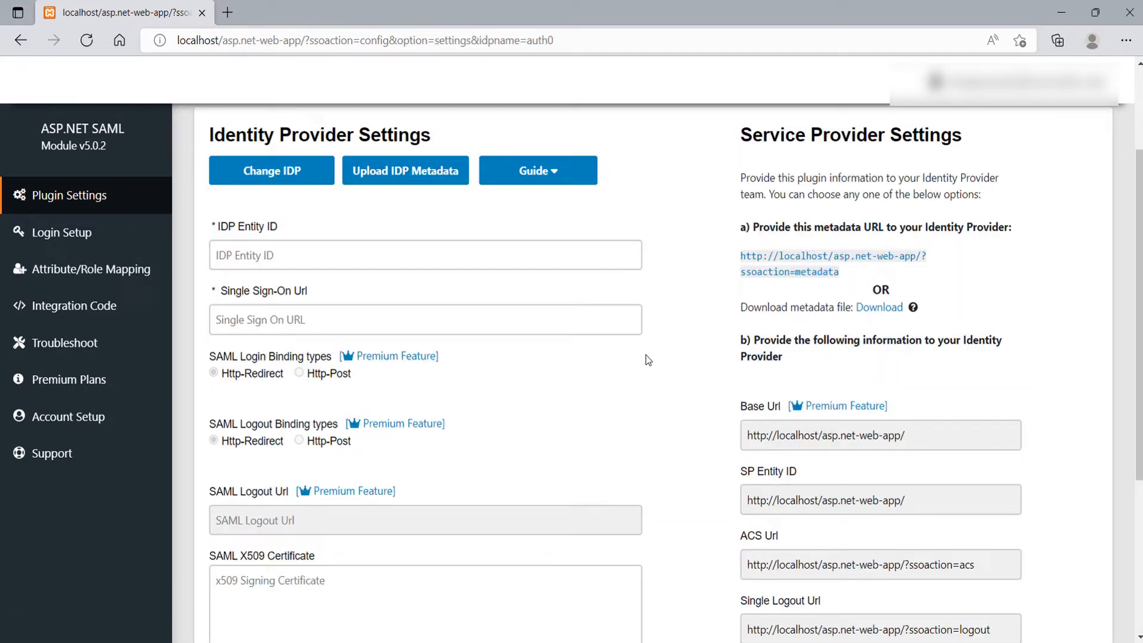
pyautogui.scroll(-1, 648, 360)
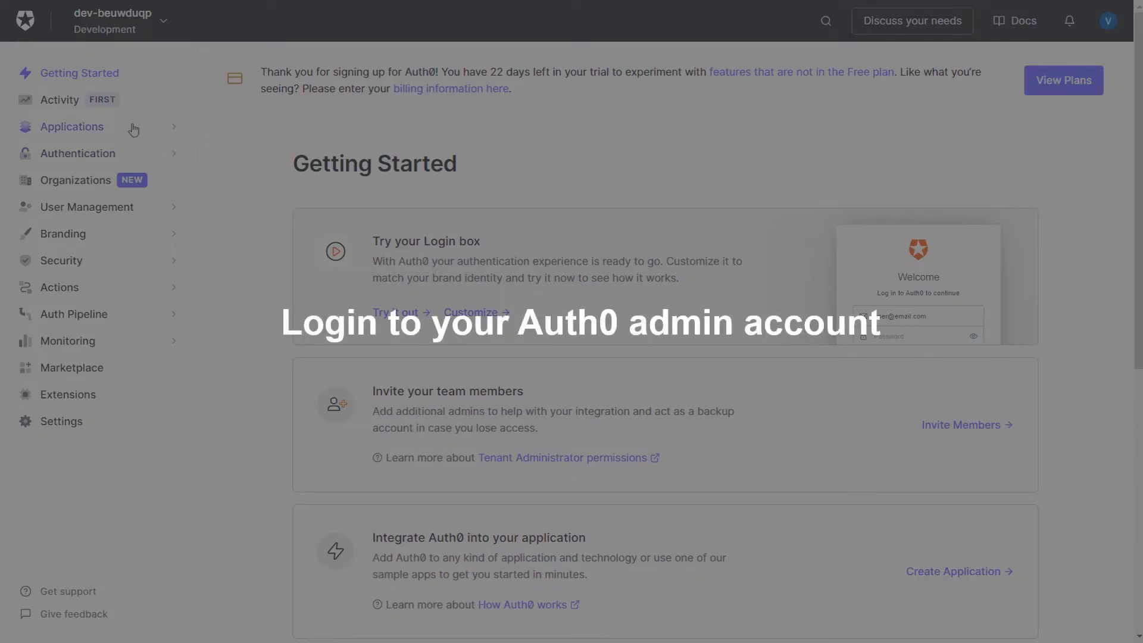
# - Start creating a new application from Auth0's Applications list
pyautogui.click(133, 130)
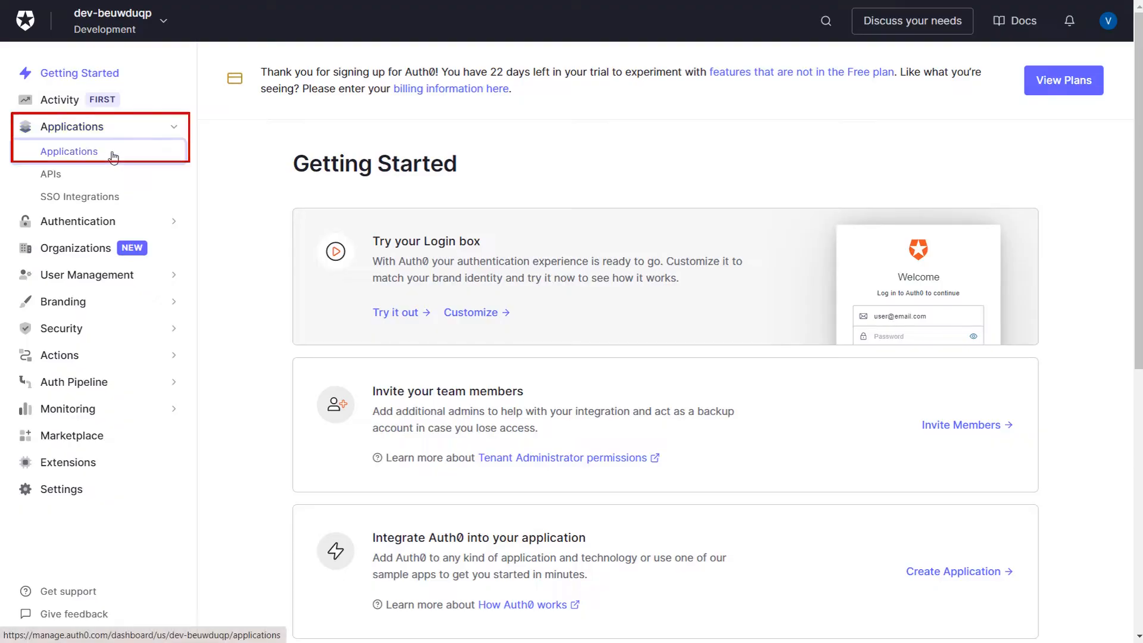
pyautogui.click(112, 156)
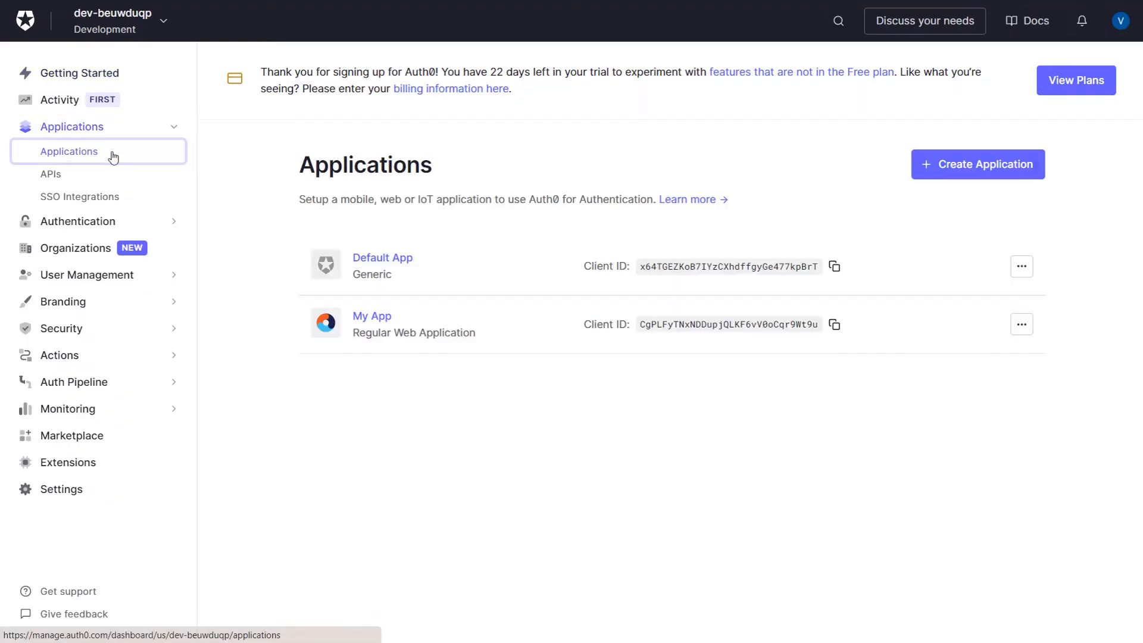
pyautogui.click(962, 176)
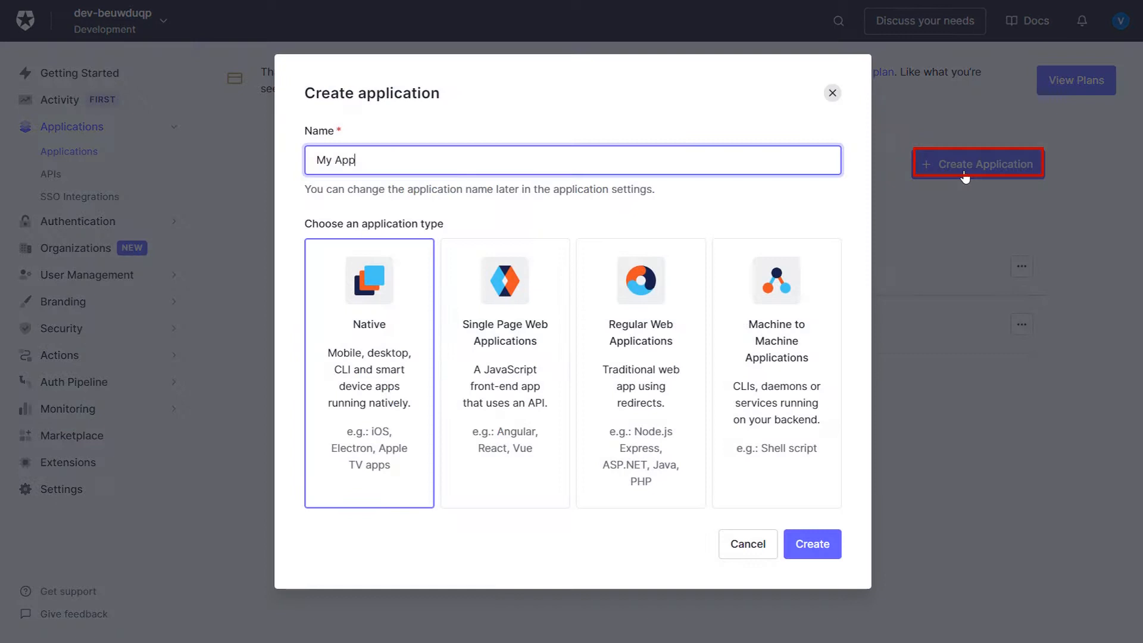
# - Name it 'asp.net saml app', choose Regular Web Applications and create it
pyautogui.tripleClick(488, 166)
pyautogui.press('BackSpace')
pyautogui.write('asp.net')
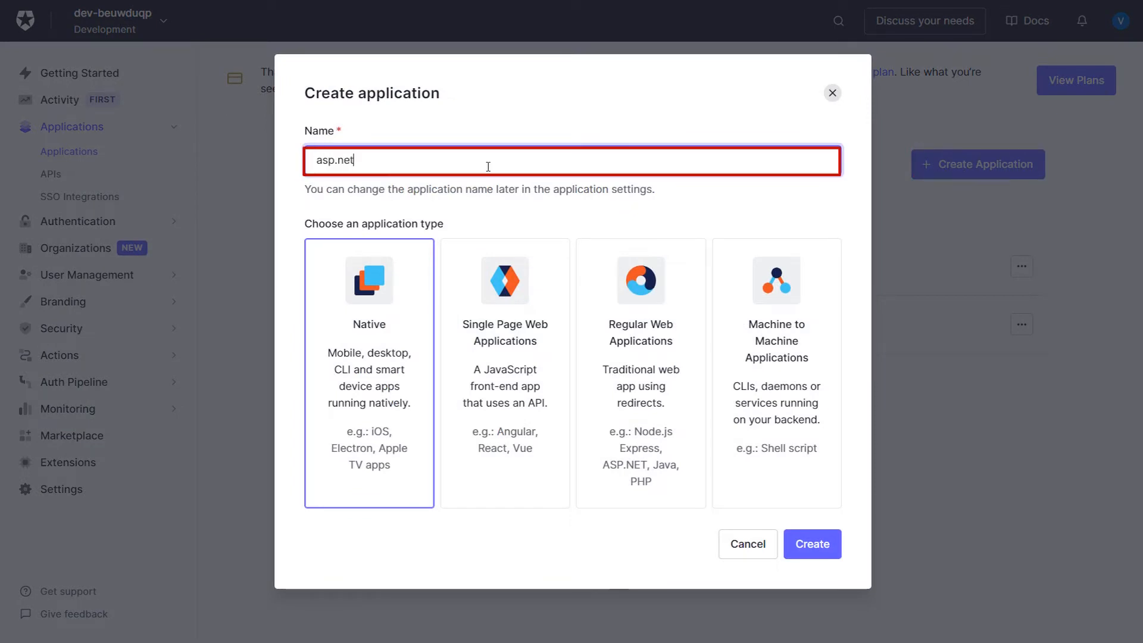
pyautogui.write(' saml app')
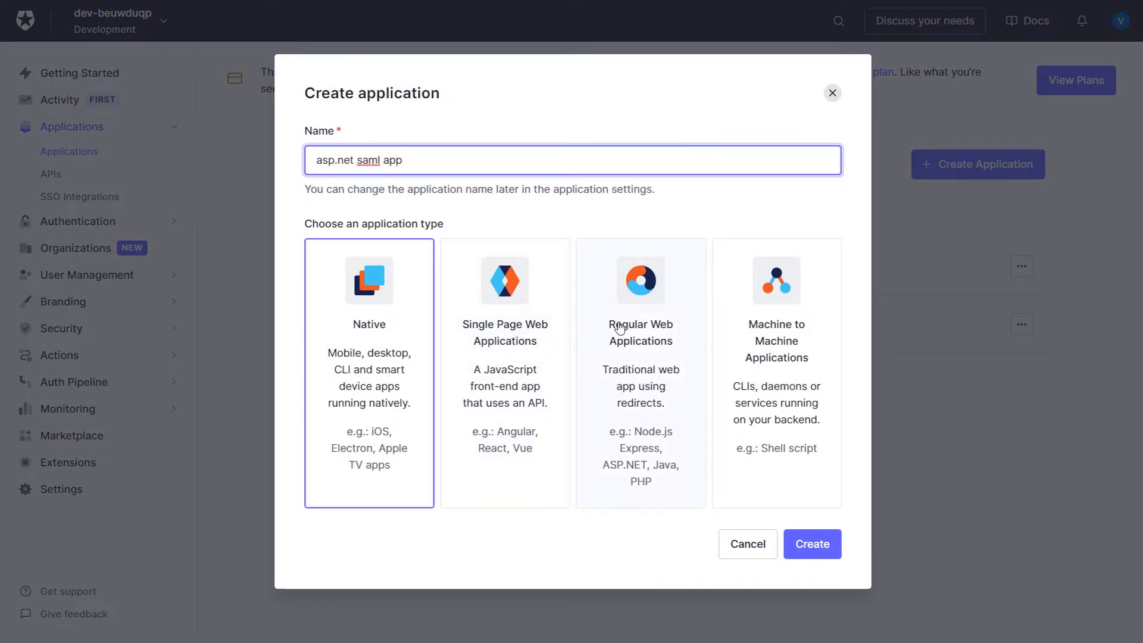
pyautogui.click(629, 335)
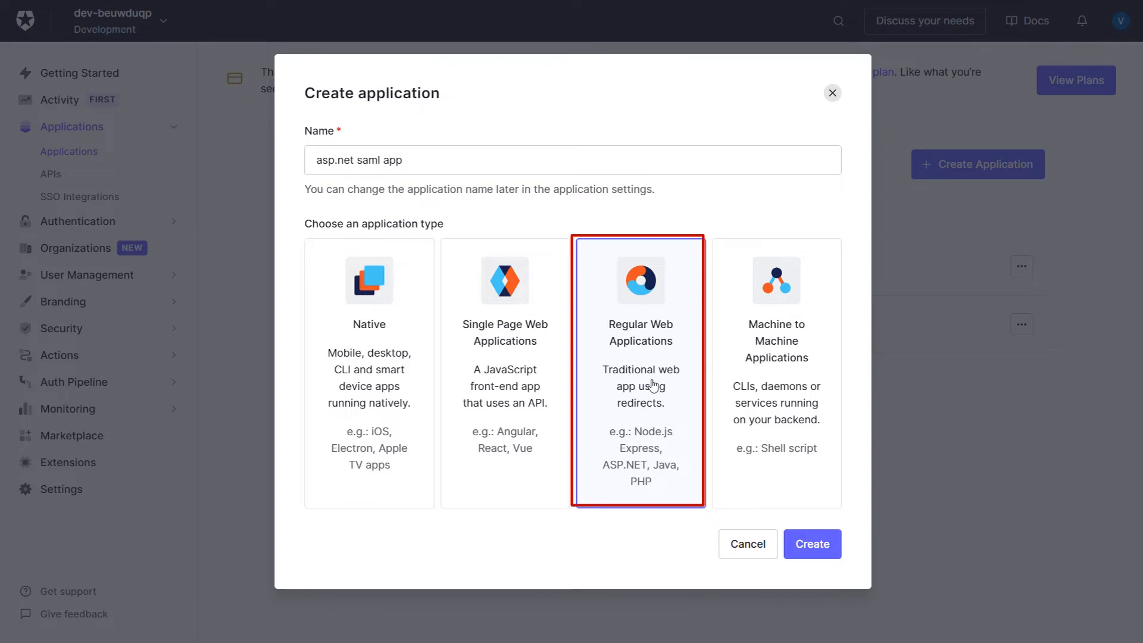
pyautogui.click(810, 543)
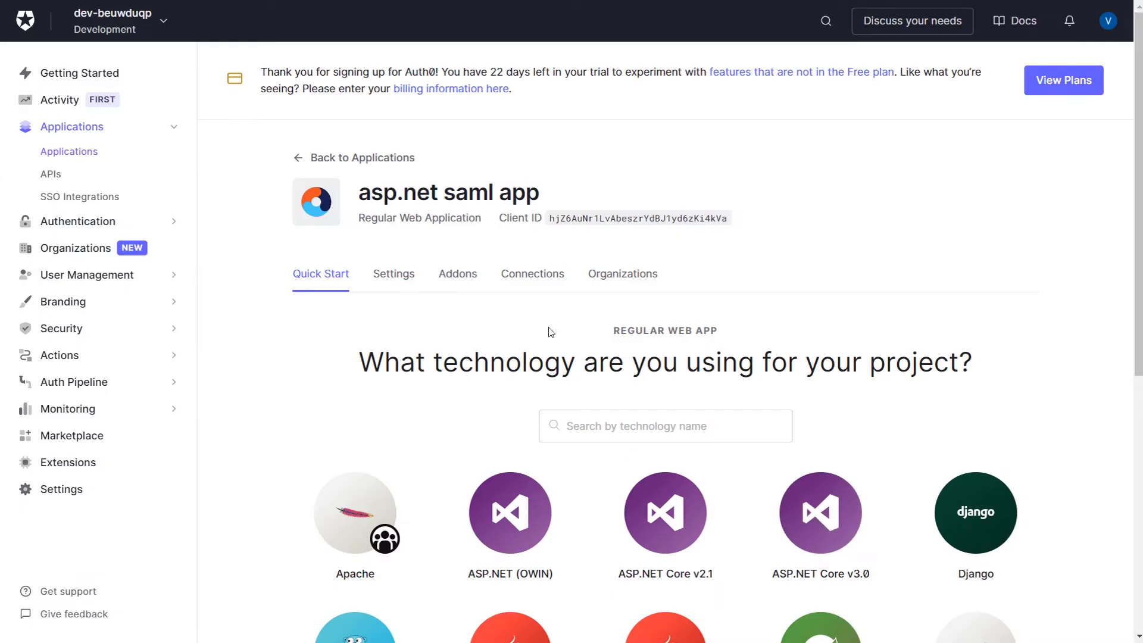
# - Enable the SAML2 Web App addon and reach its Application Callback URL setting
pyautogui.click(536, 275)
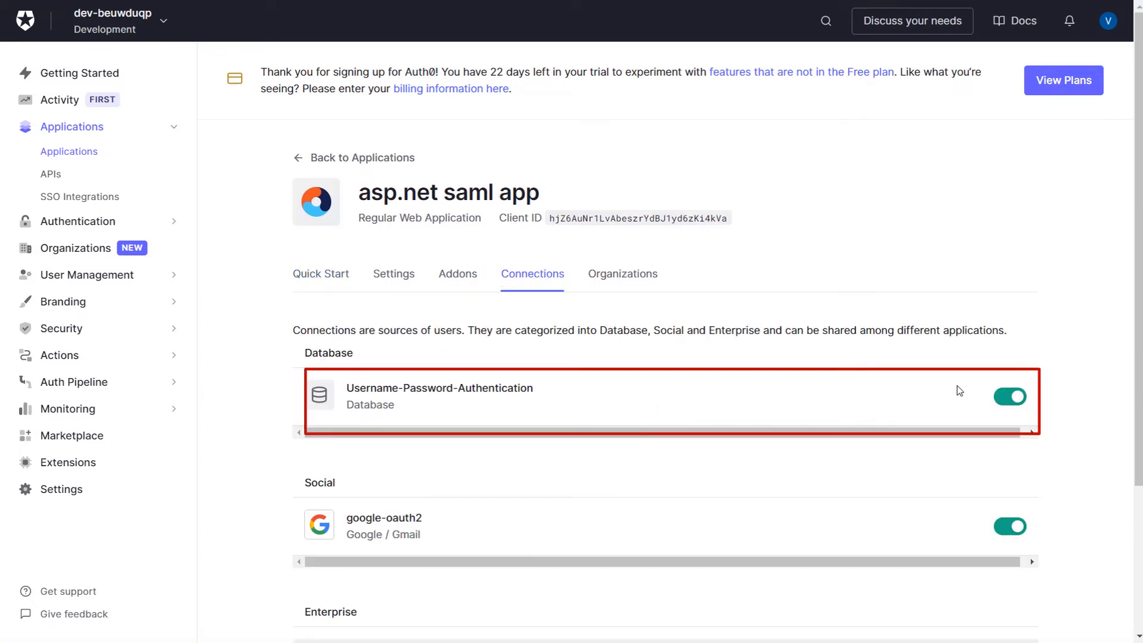
pyautogui.click(455, 275)
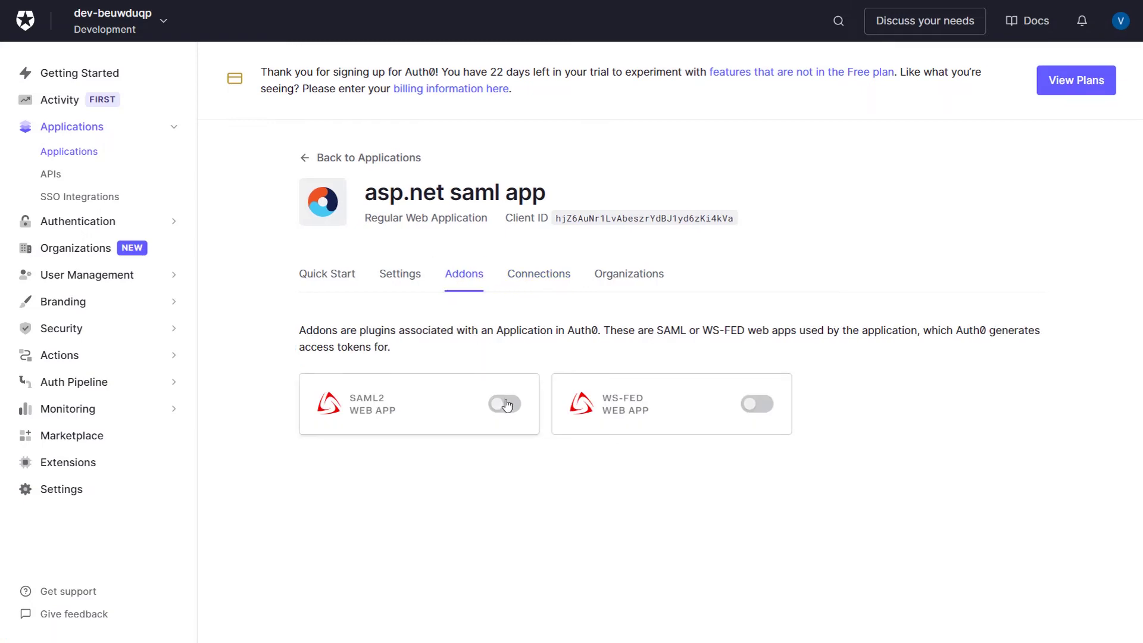
pyautogui.click(505, 404)
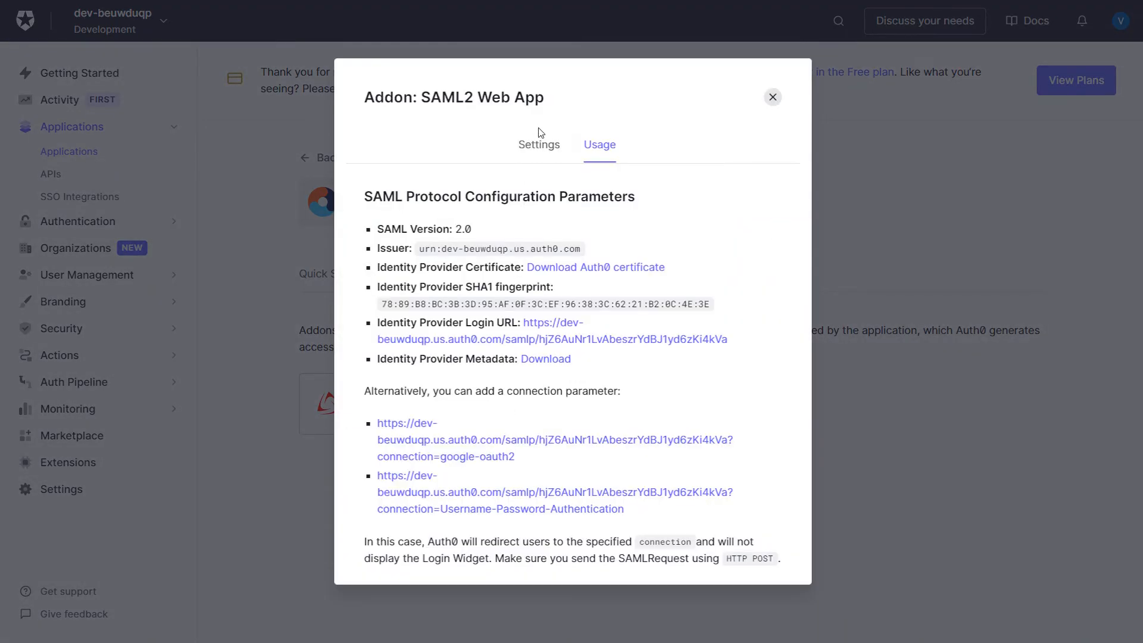
pyautogui.click(535, 143)
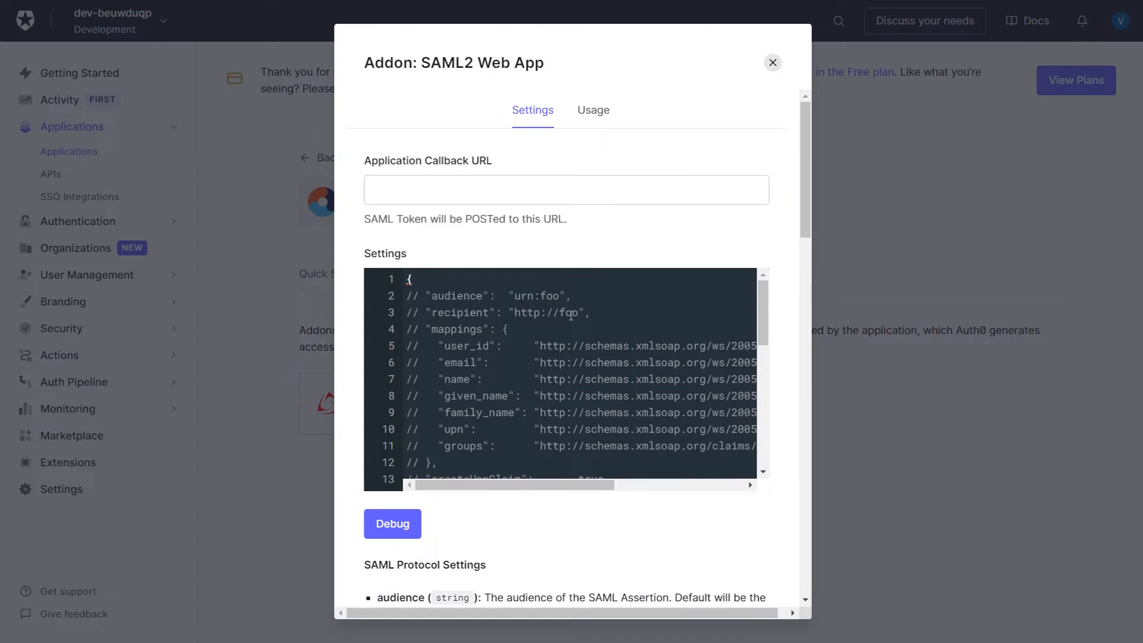
pyautogui.click(508, 203)
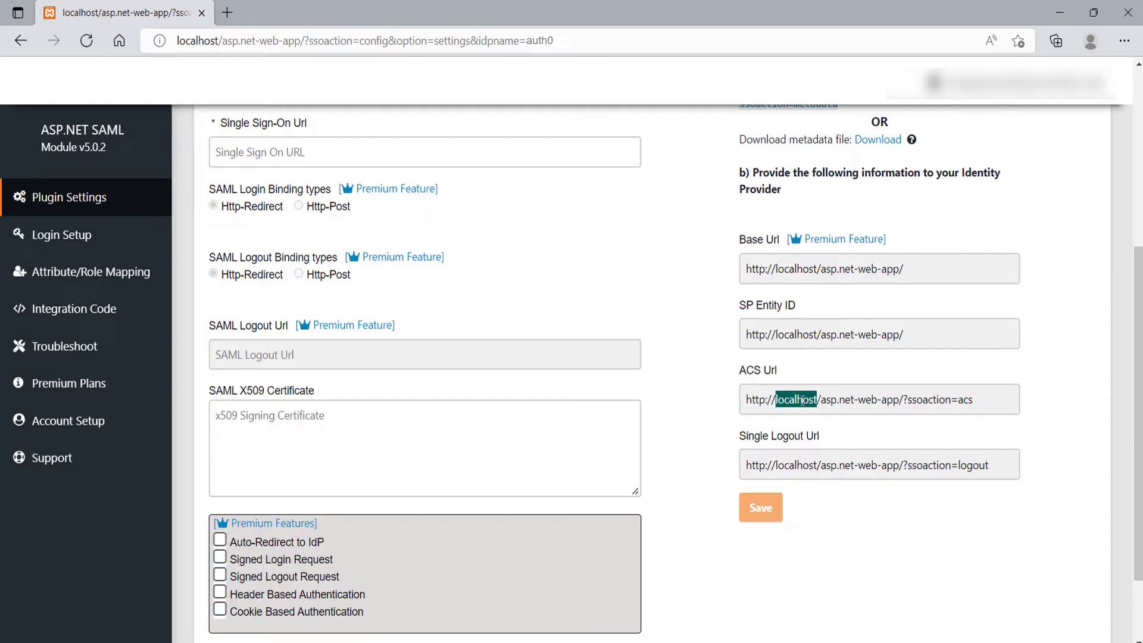
pyautogui.tripleClick(804, 400)
pyautogui.hotkey('ctrl', 'c')
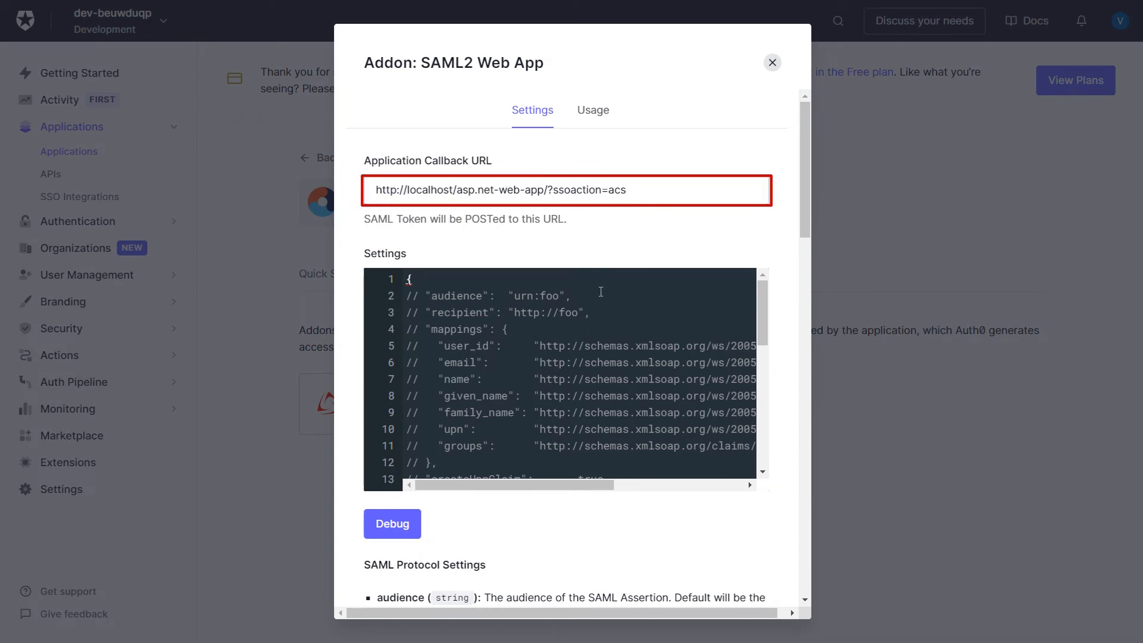
pyautogui.moveTo(513, 312); pyautogui.dragTo(578, 313)
pyautogui.press('BackSpace')
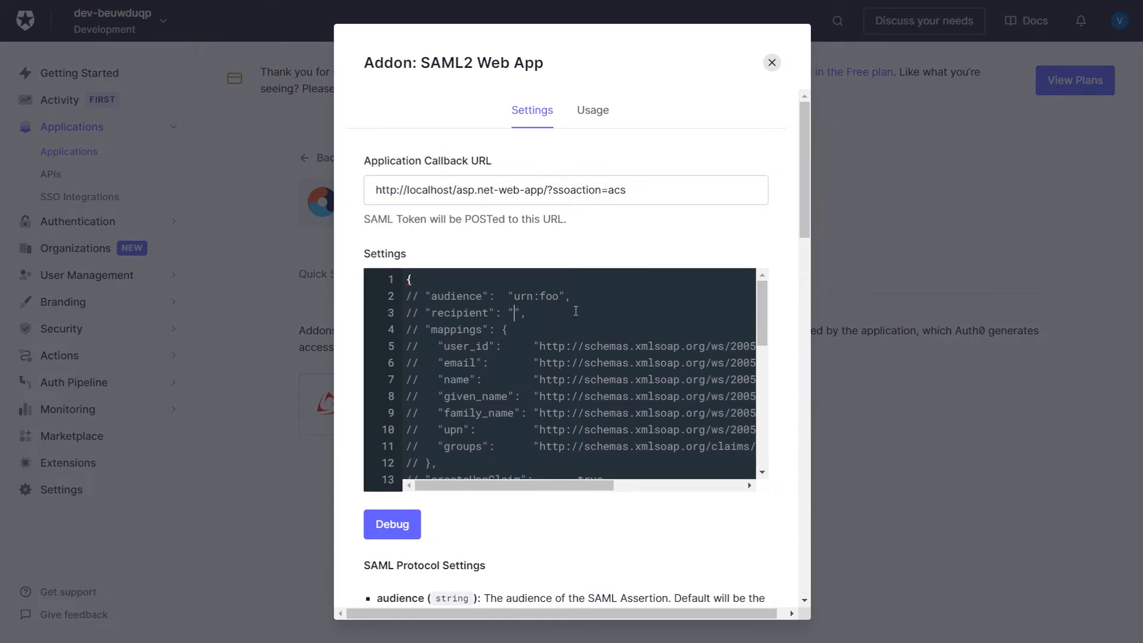
pyautogui.hotkey('ctrl', 'v')
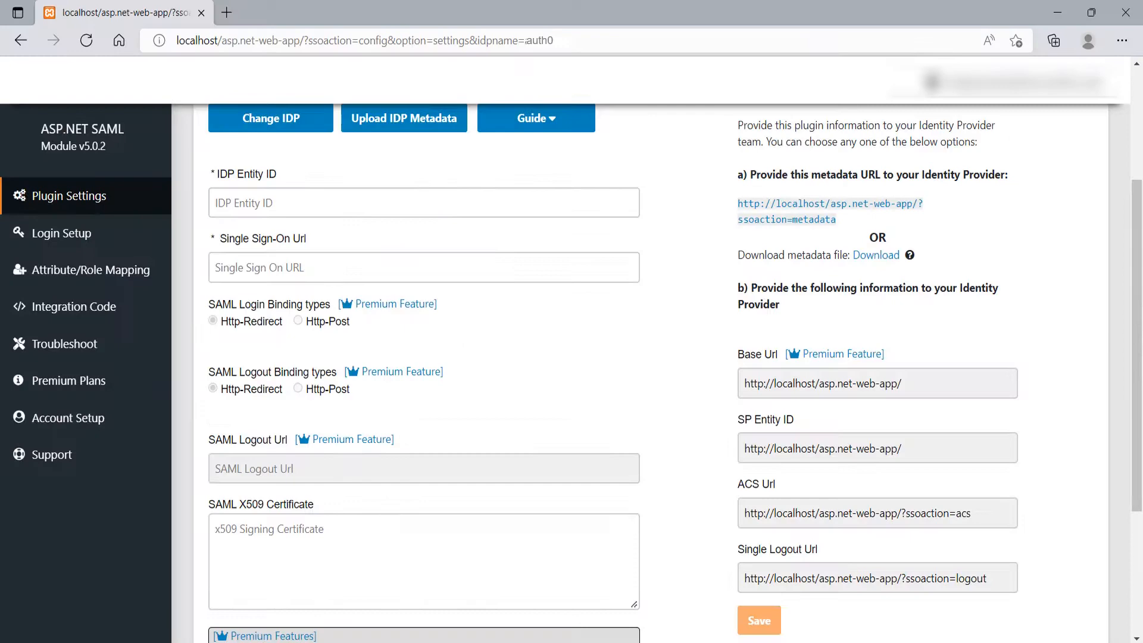
pyautogui.moveTo(921, 451); pyautogui.dragTo(730, 453)
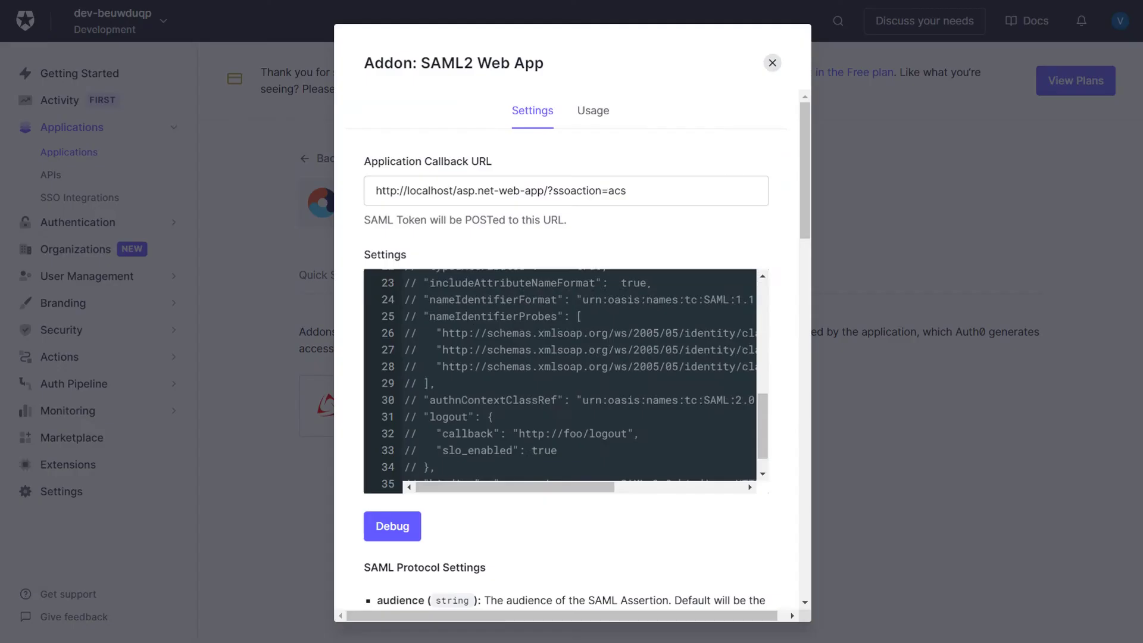
pyautogui.scroll(10, 560, 375)
pyautogui.press('BackSpace')
pyautogui.press('BackSpace')
pyautogui.press('BackSpace')
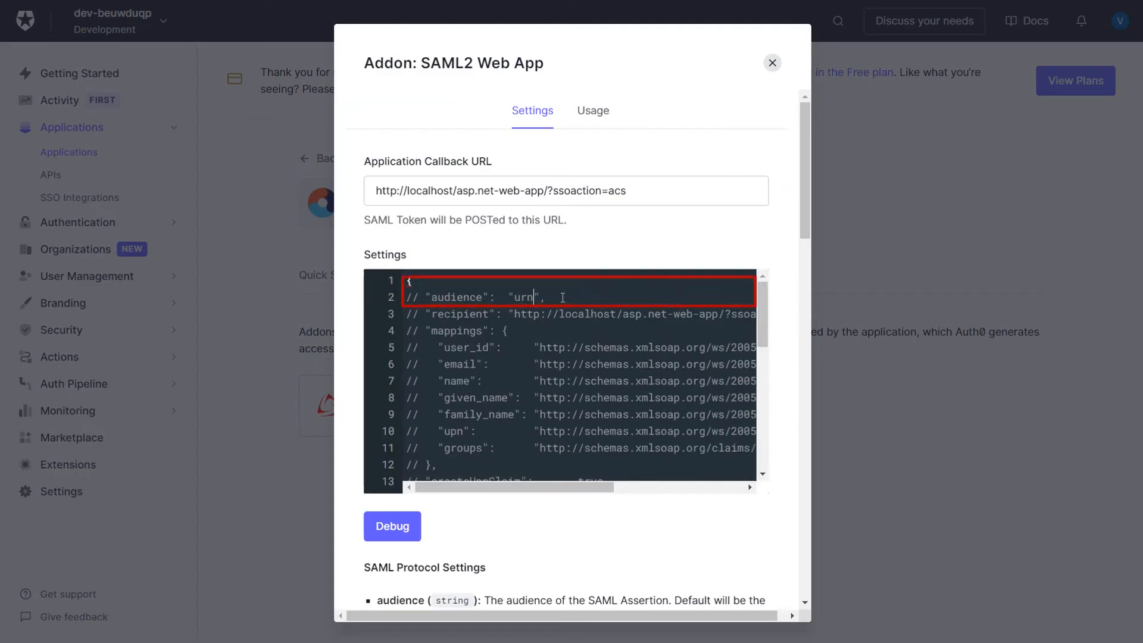
pyautogui.press('BackSpace')
pyautogui.press('BackSpace')
pyautogui.press('BackSpace')
pyautogui.write('http://localhost/asp.net-web-app/')
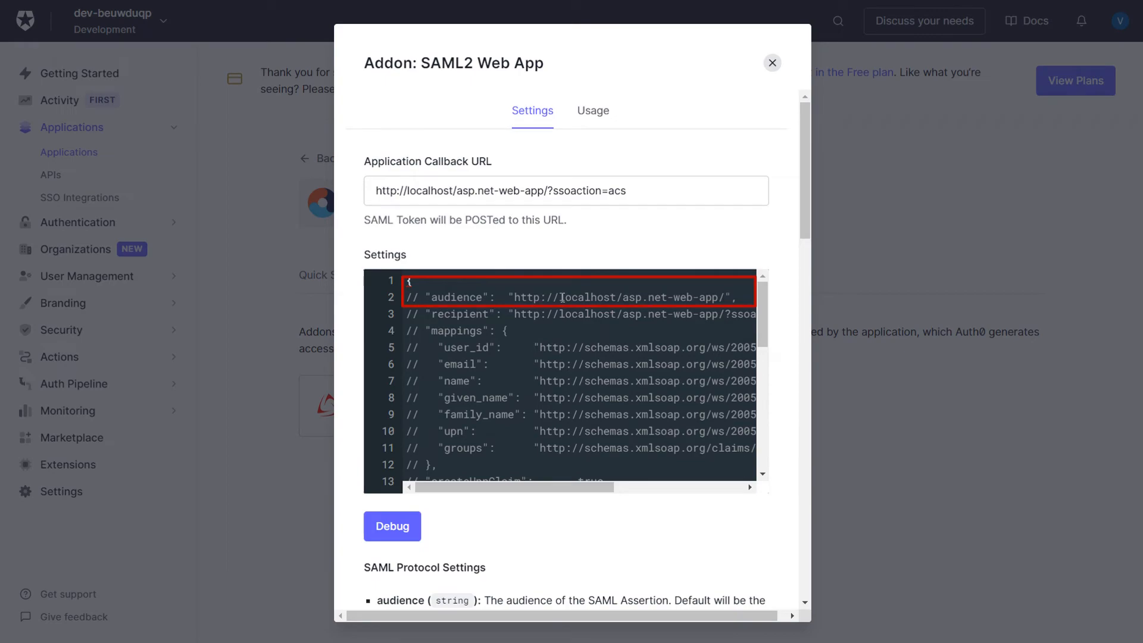
pyautogui.scroll(-10, 506, 535)
pyautogui.scroll(-5, 506, 536)
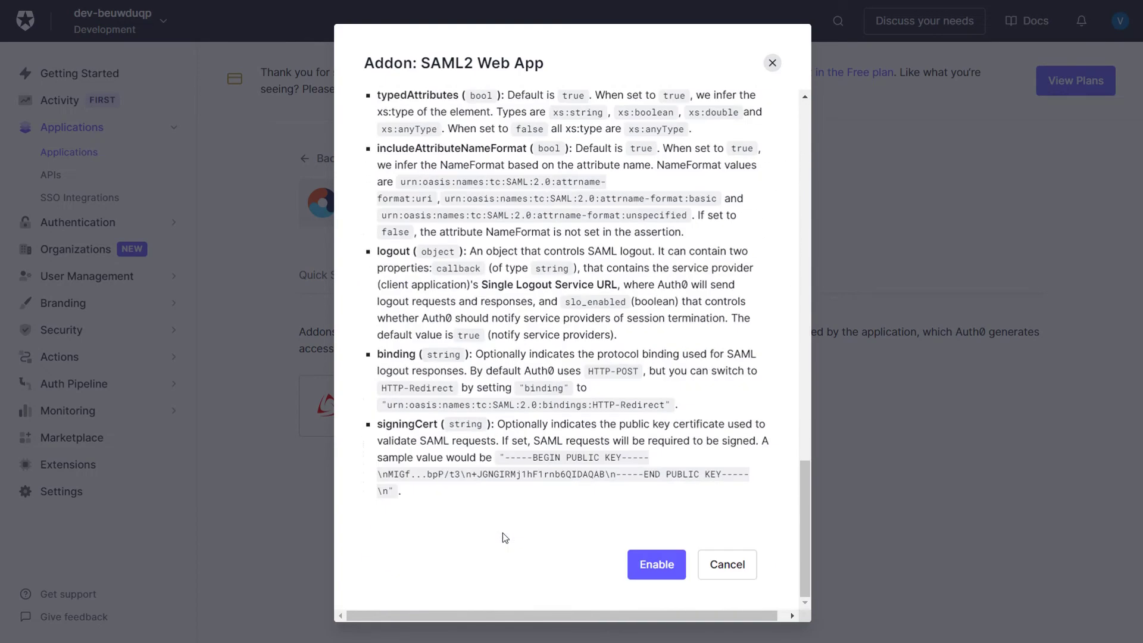
# - Save the SAML2 Web App addon and show its Usage parameters
pyautogui.click(636, 566)
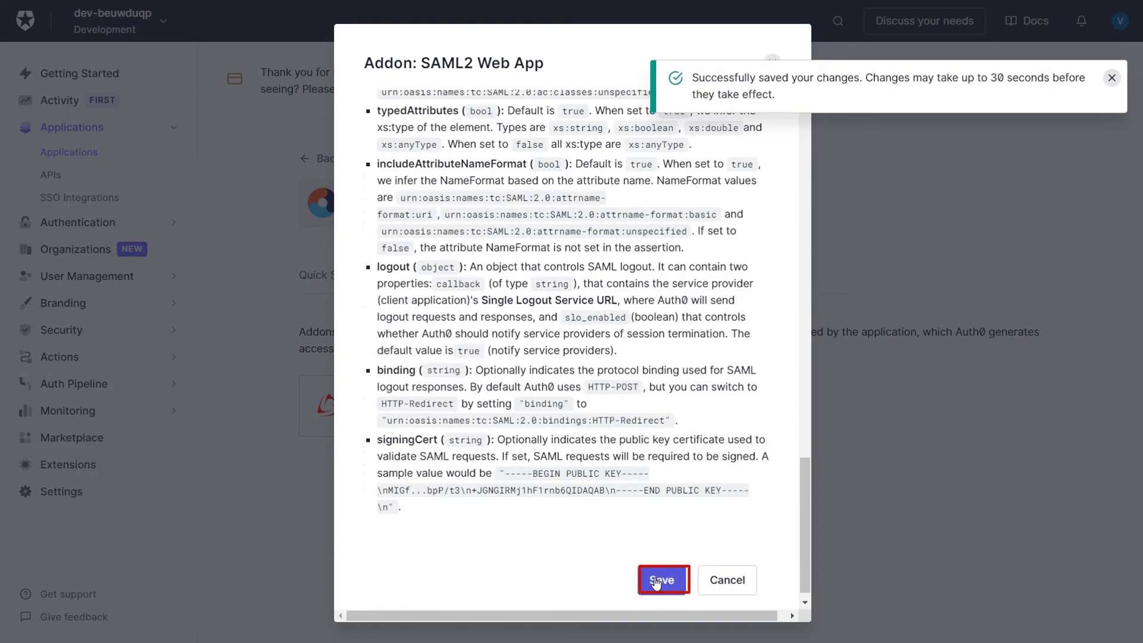
pyautogui.scroll(15, 624, 357)
pyautogui.click(598, 142)
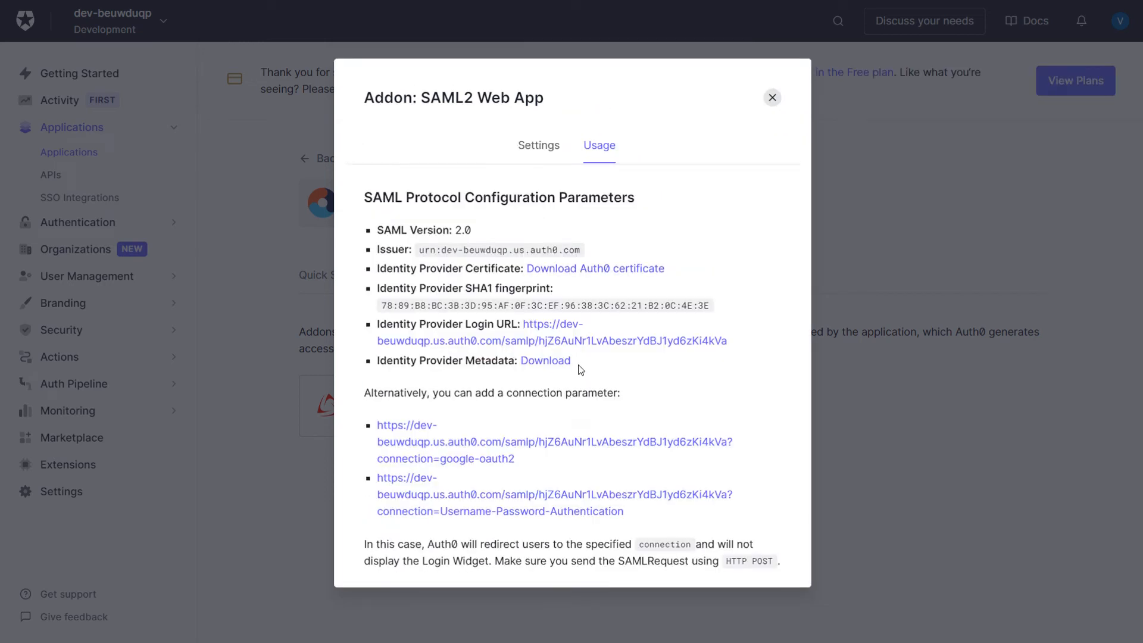
# - Download Auth0's Identity Provider Metadata XML file
pyautogui.click(561, 362)
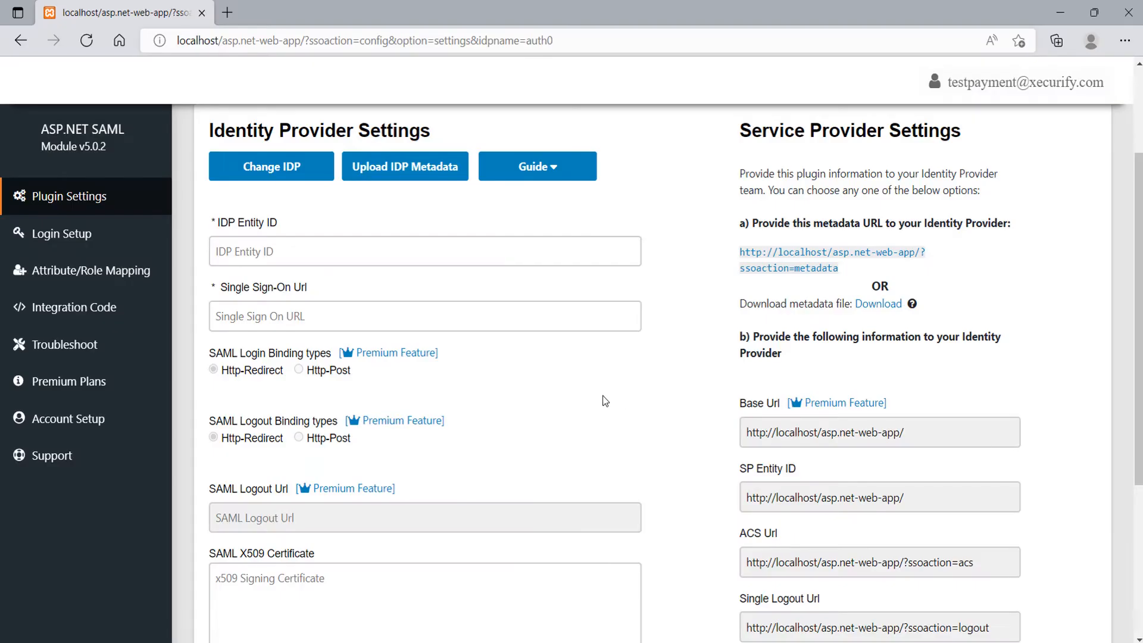
# - Upload the downloaded Auth0 metadata XML to fill entity ID, SSO URL and certificate
pyautogui.click(421, 175)
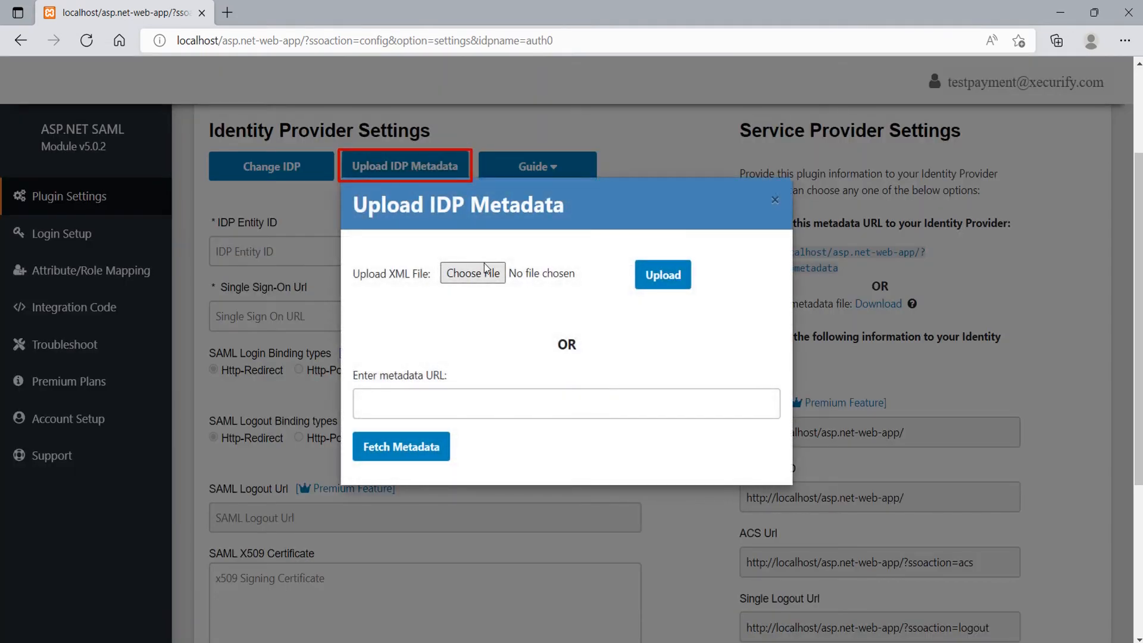
pyautogui.click(473, 274)
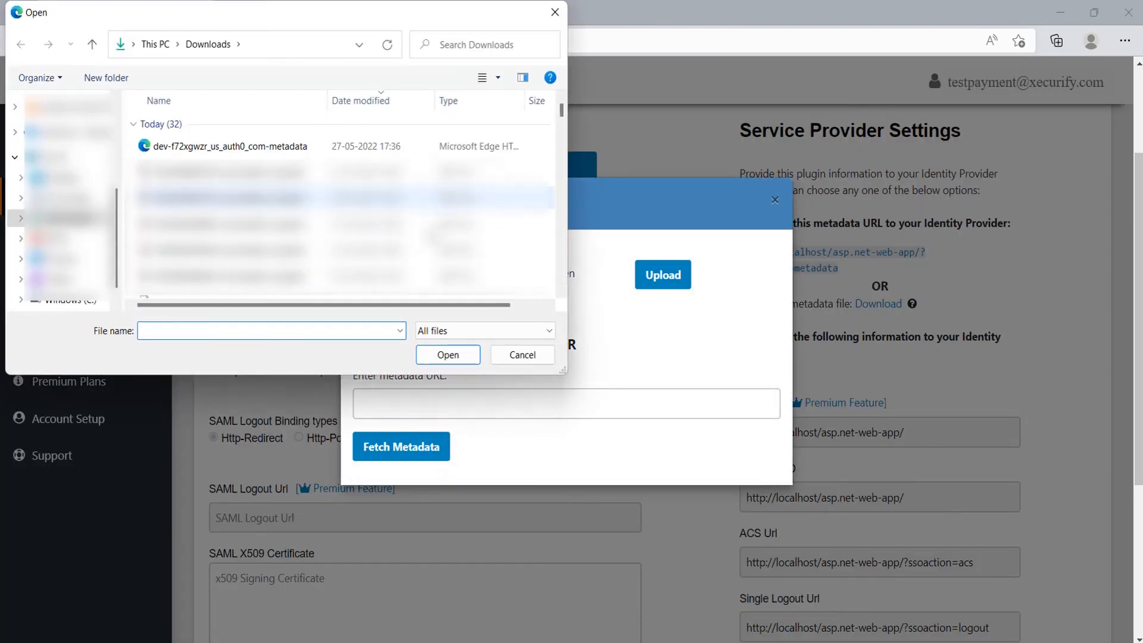
pyautogui.click(319, 148)
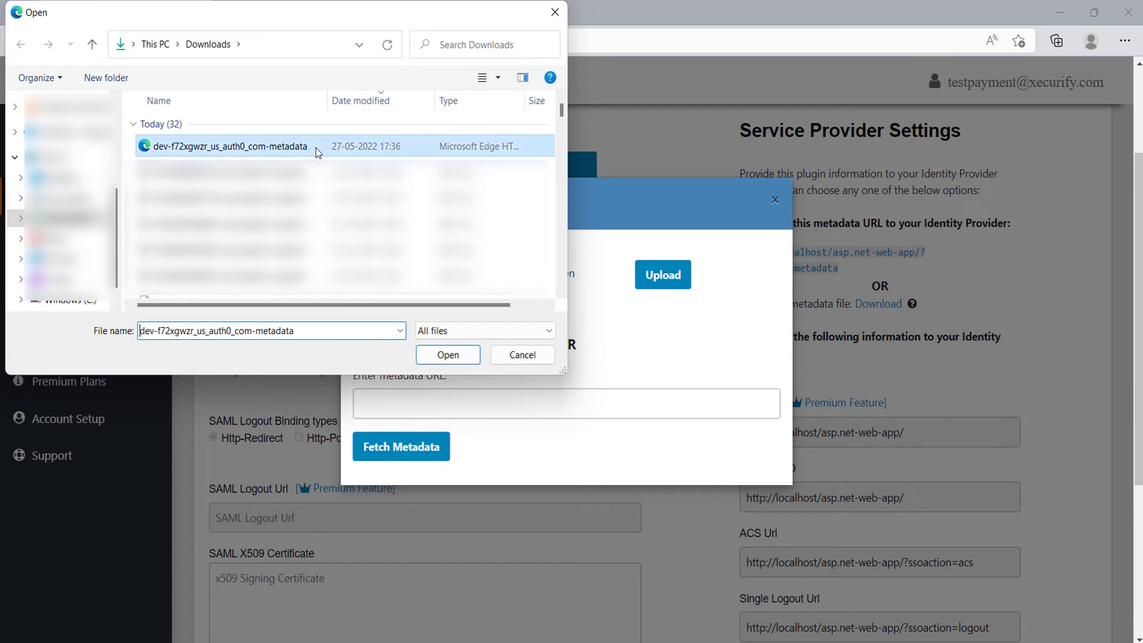
pyautogui.click(456, 355)
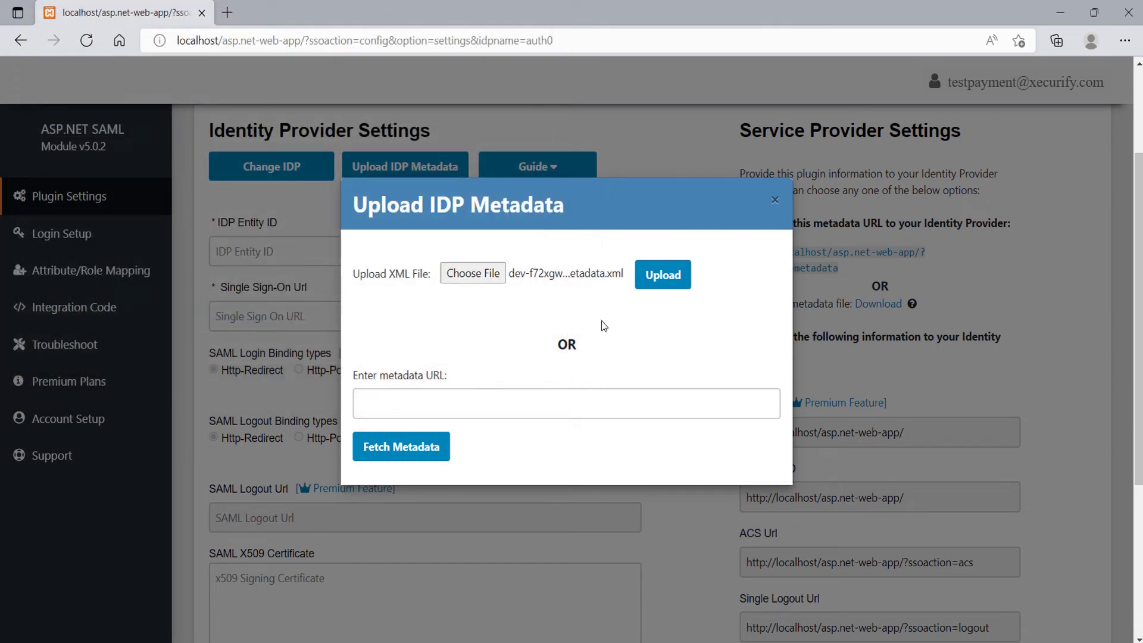
pyautogui.click(655, 286)
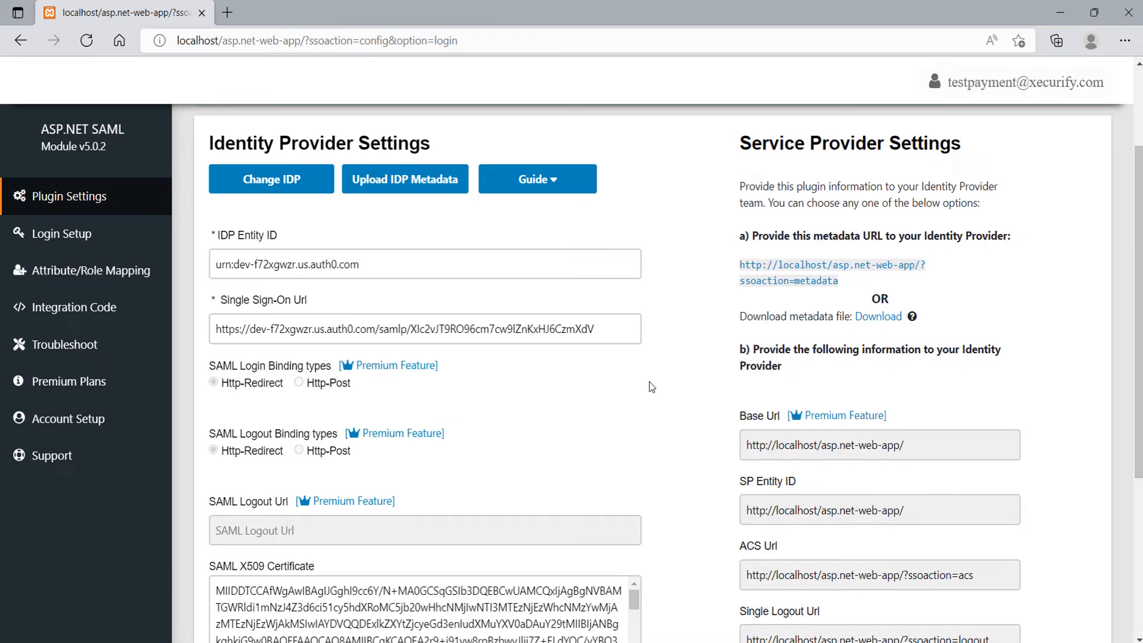
pyautogui.scroll(-3, 649, 386)
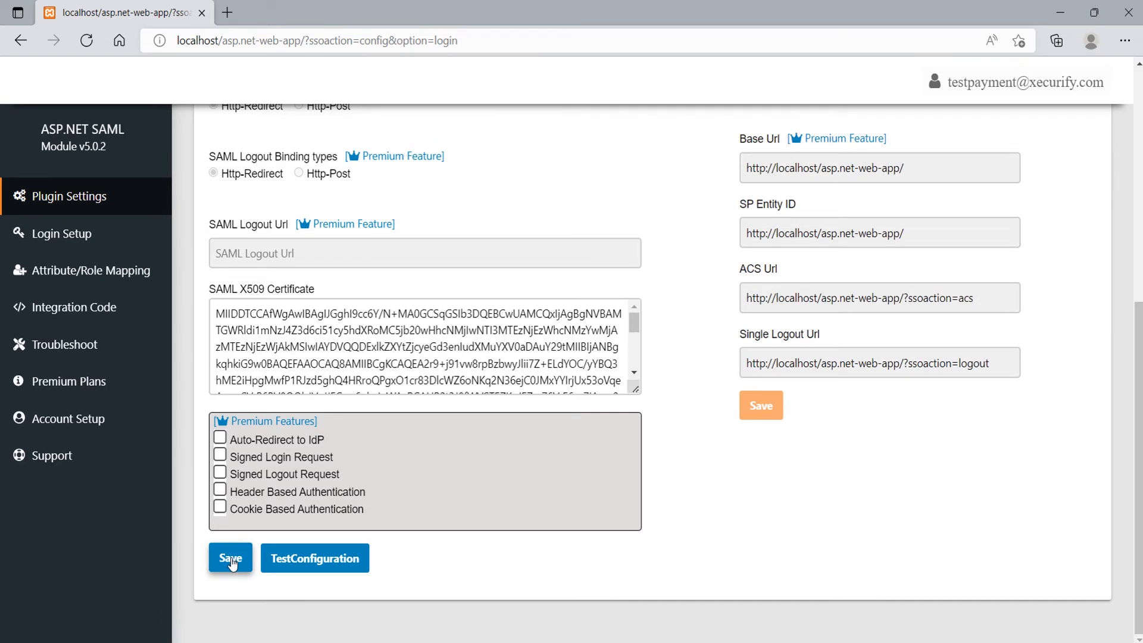
# - Run Test Configuration and sign in as the test user in the Auth0 popup
pyautogui.click(310, 558)
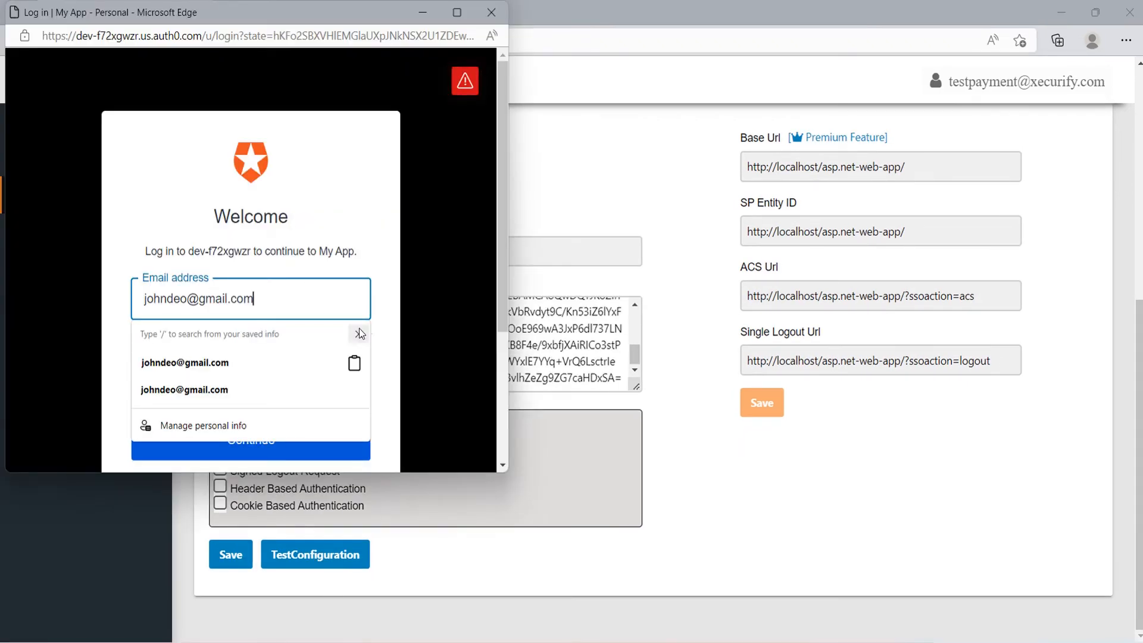
pyautogui.click(360, 333)
pyautogui.write('*********')
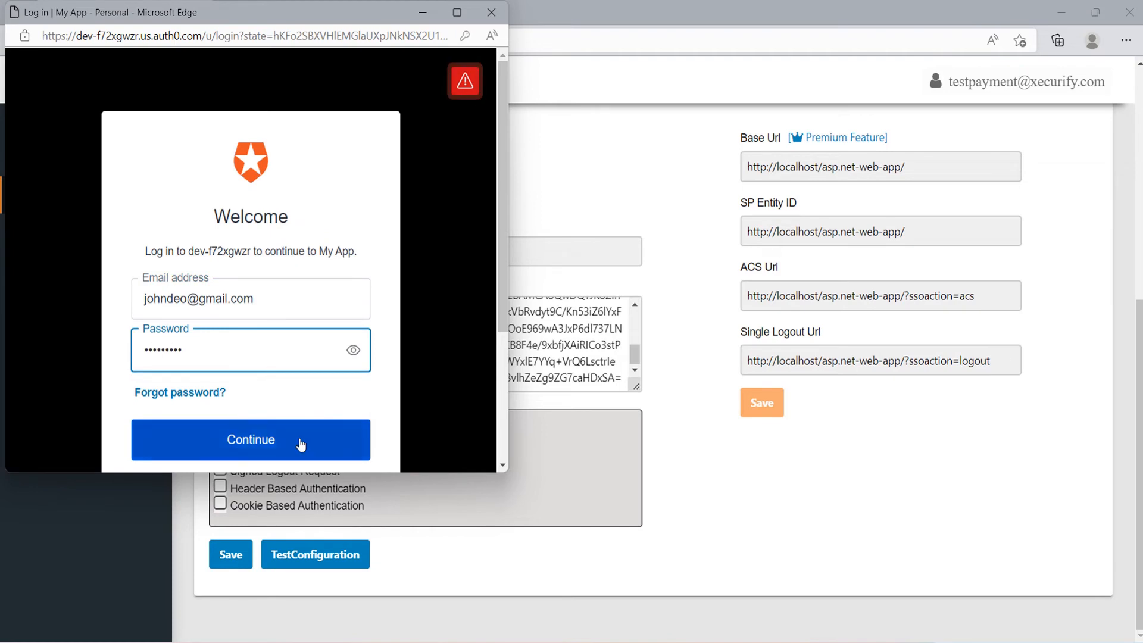
pyautogui.click(299, 444)
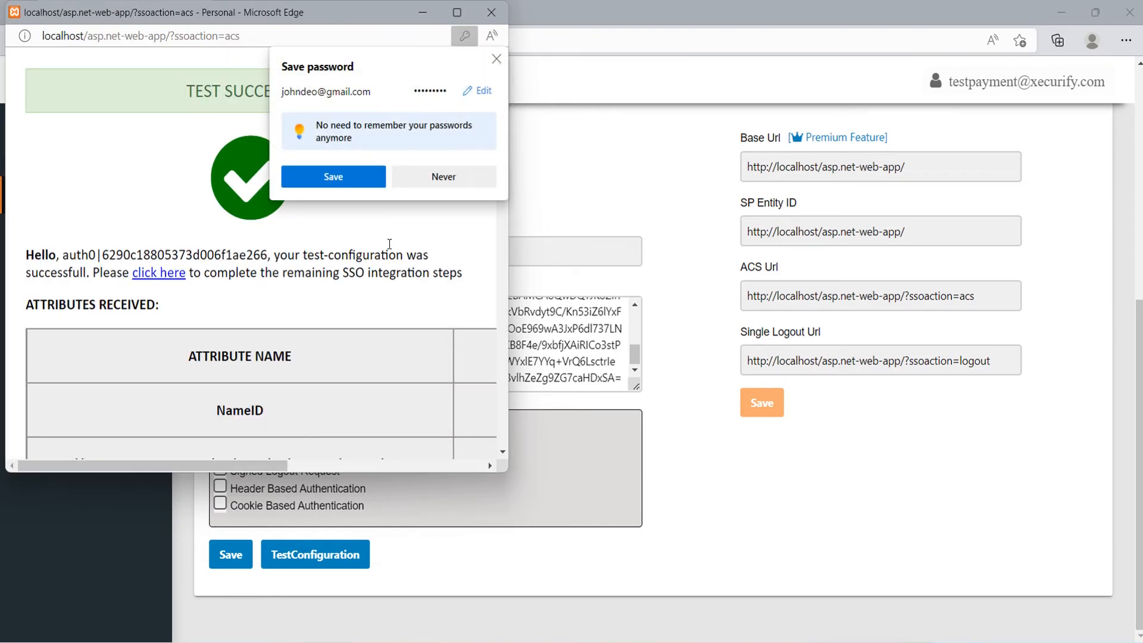
pyautogui.click(428, 180)
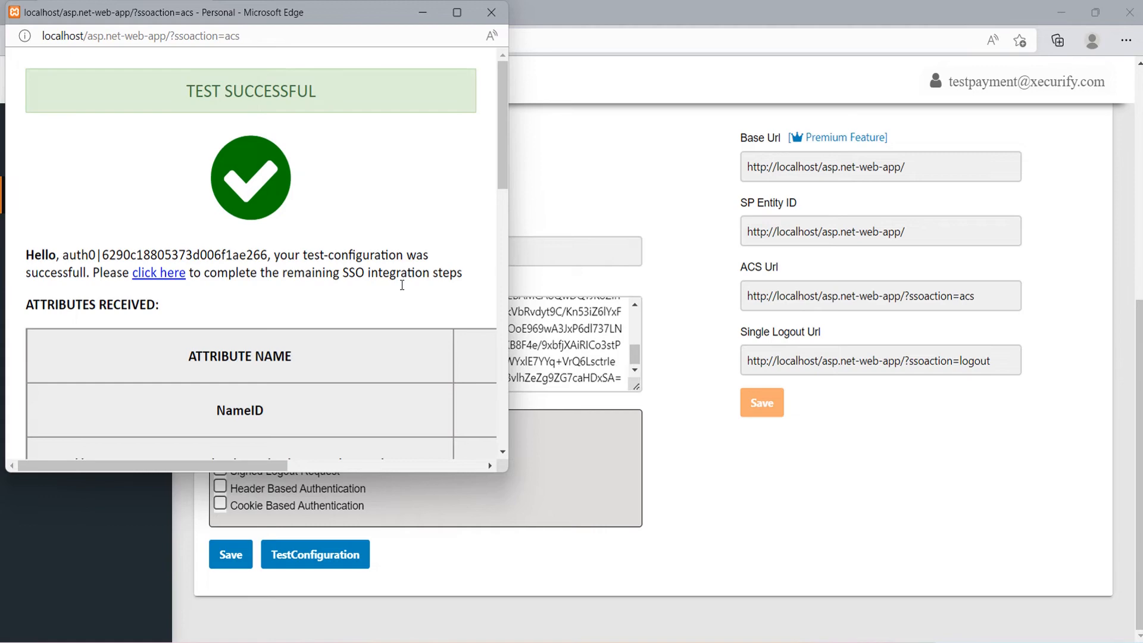
pyautogui.scroll(-2, 403, 285)
# - Review the received attributes and continue to the SSO integration code
pyautogui.press('super+Up')
pyautogui.scroll(-3, 590, 212)
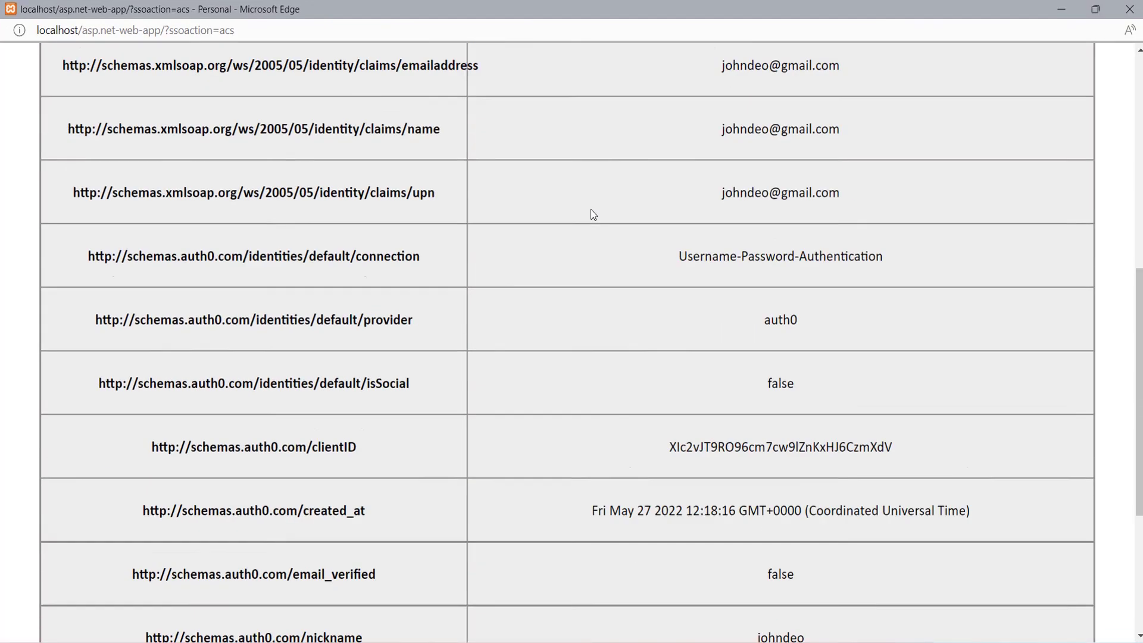
pyautogui.scroll(-3, 590, 214)
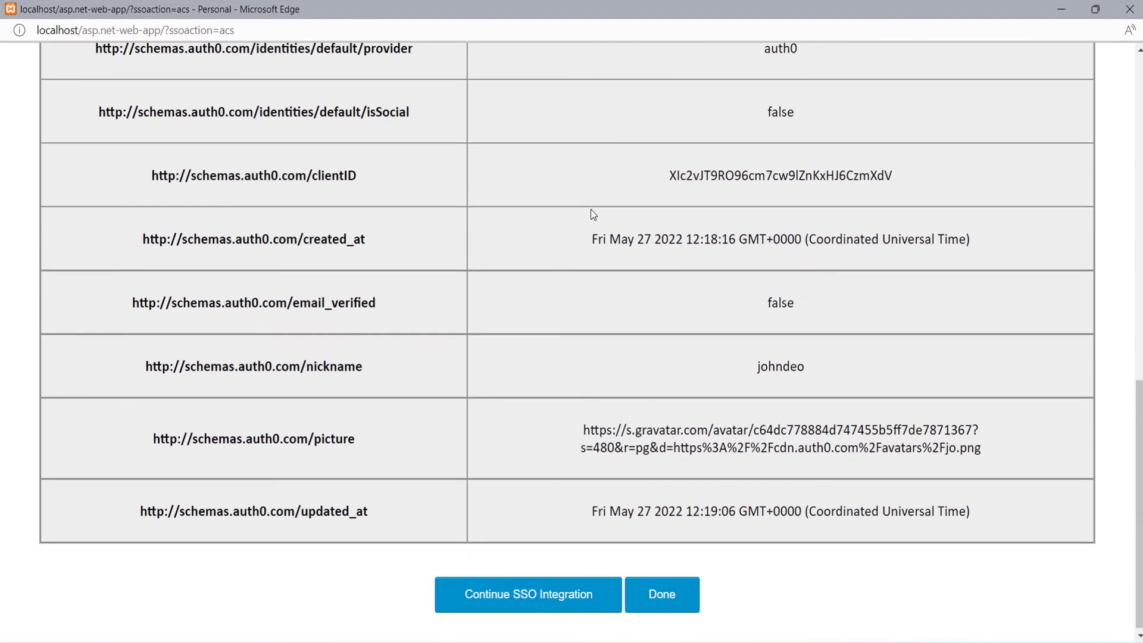
pyautogui.click(531, 596)
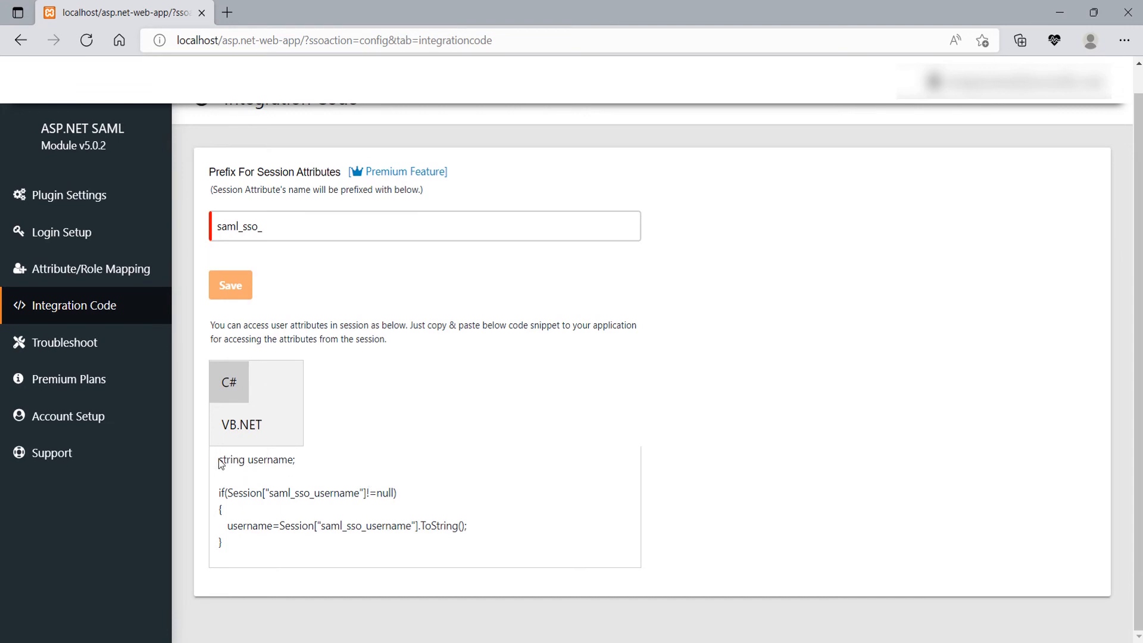
# - Copy the C# saml_sso_username snippet into the session username code of Index.cshtml
pyautogui.moveTo(220, 461); pyautogui.dragTo(294, 568)
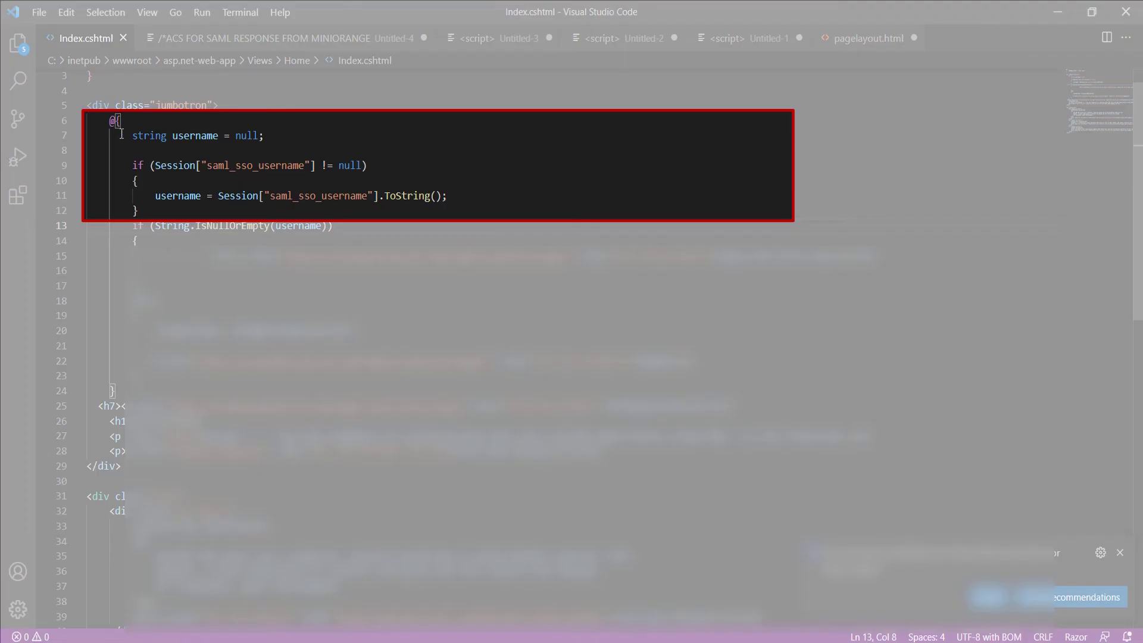
pyautogui.moveTo(120, 120); pyautogui.dragTo(453, 209)
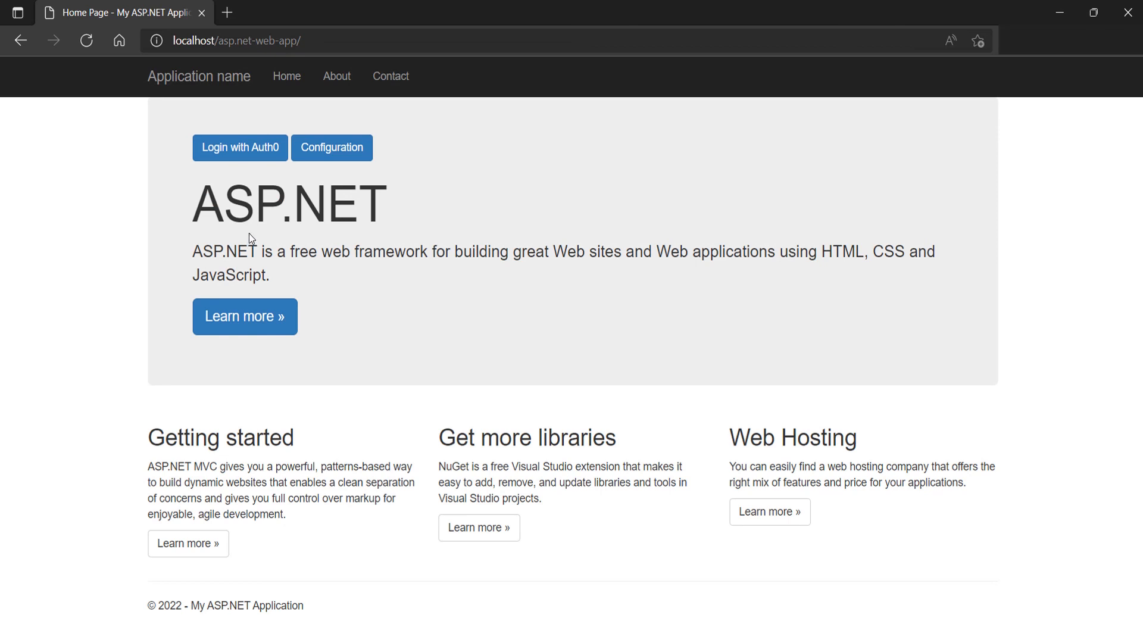
# - Log in with Auth0 from the app home page using the saved test user
pyautogui.click(250, 161)
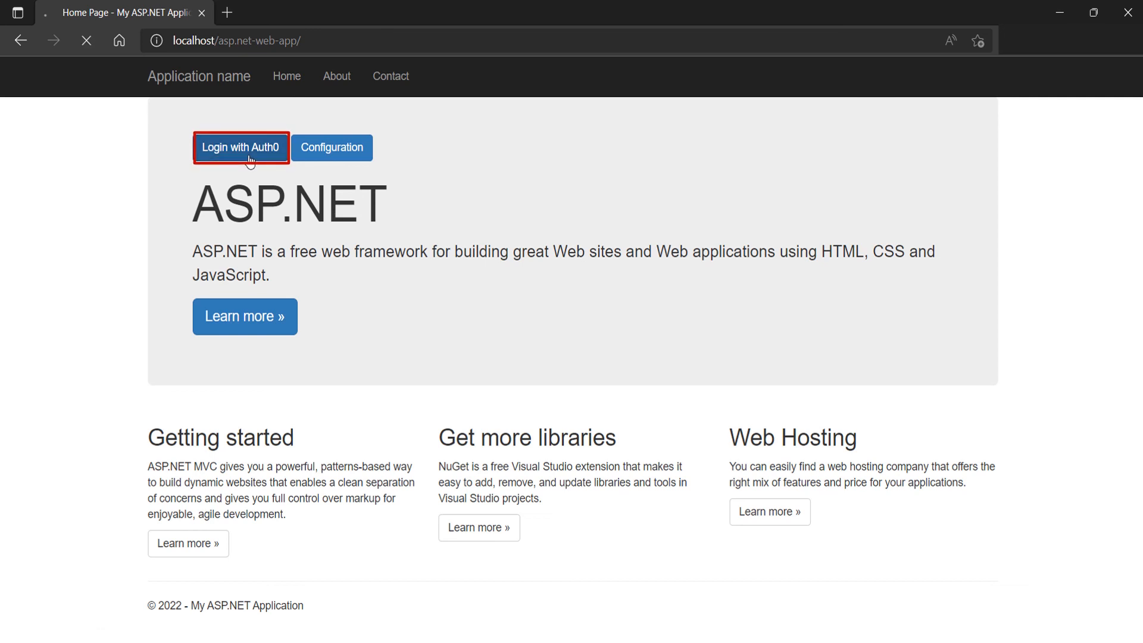
pyautogui.write('john')
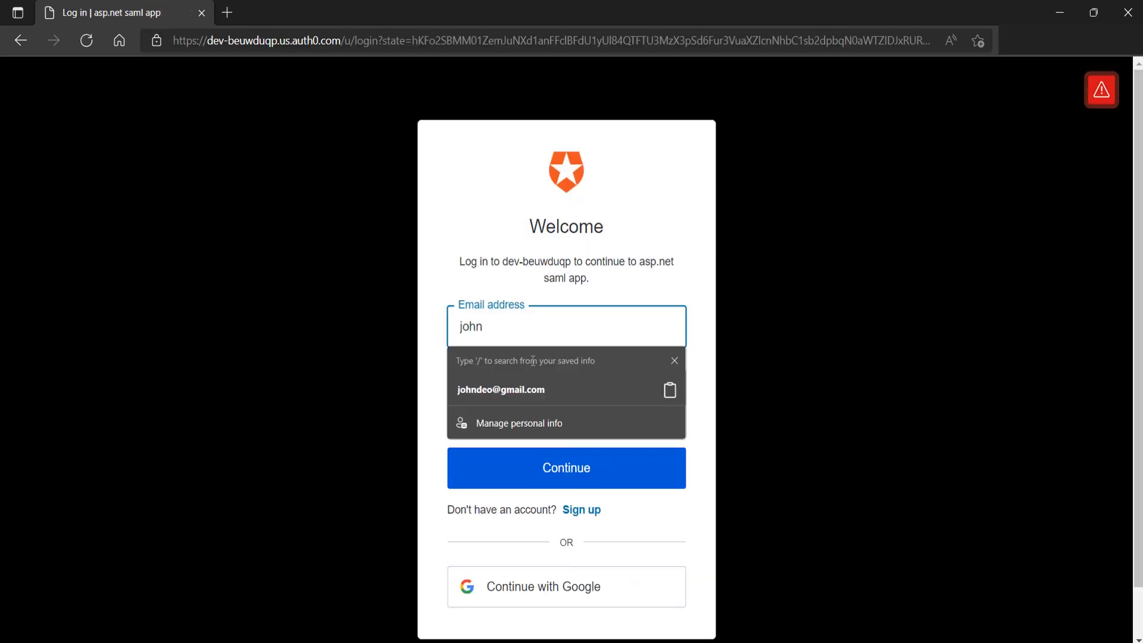
pyautogui.click(520, 384)
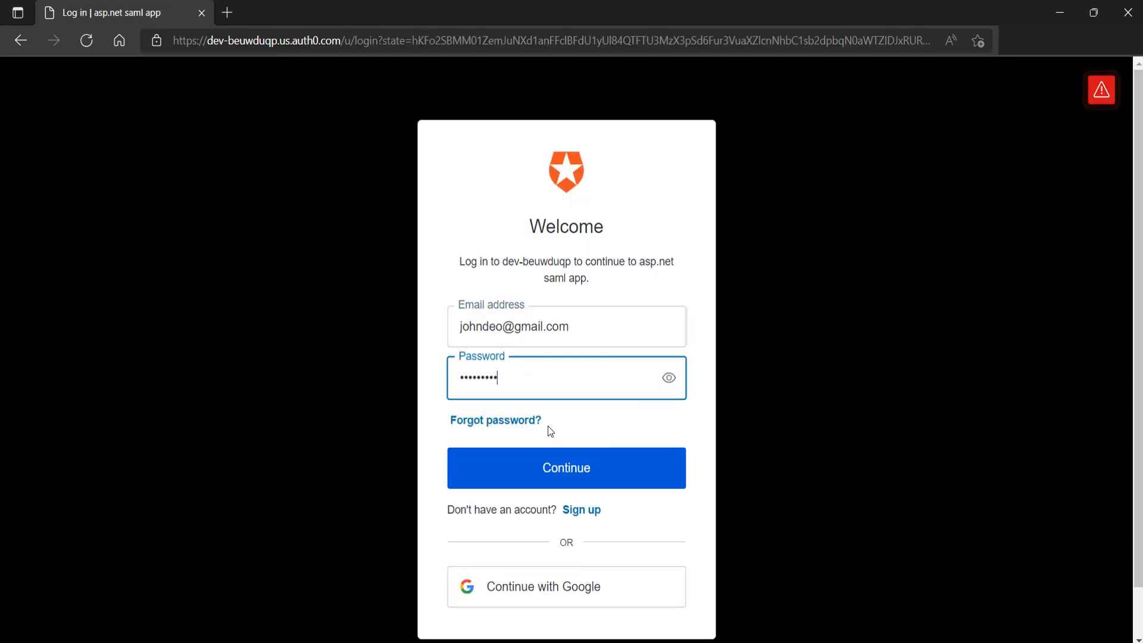
pyautogui.click(554, 474)
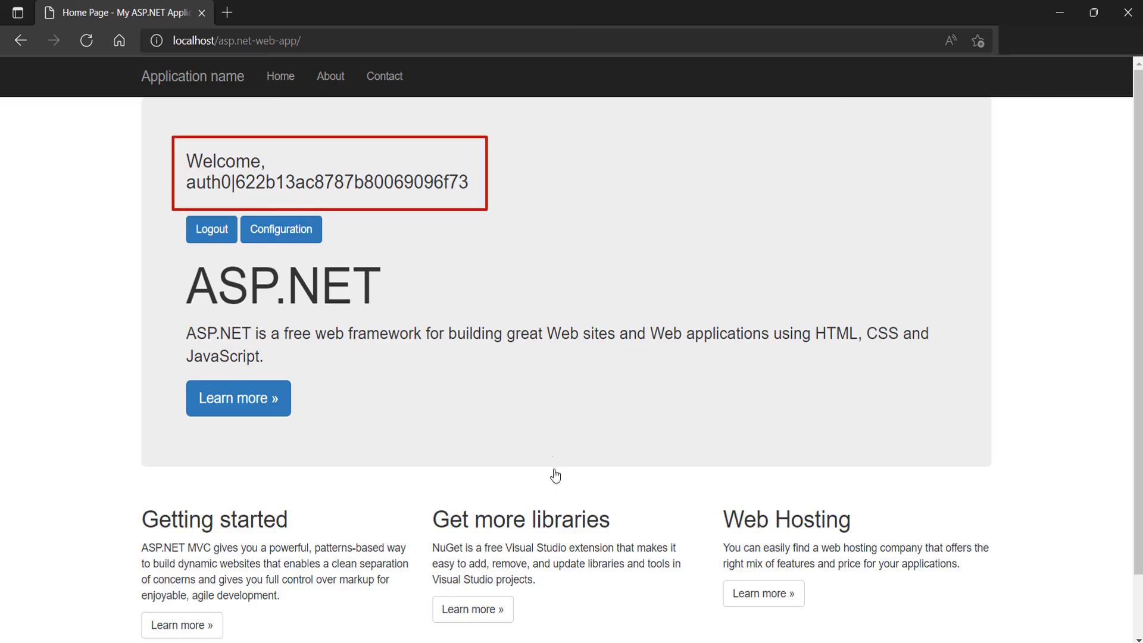